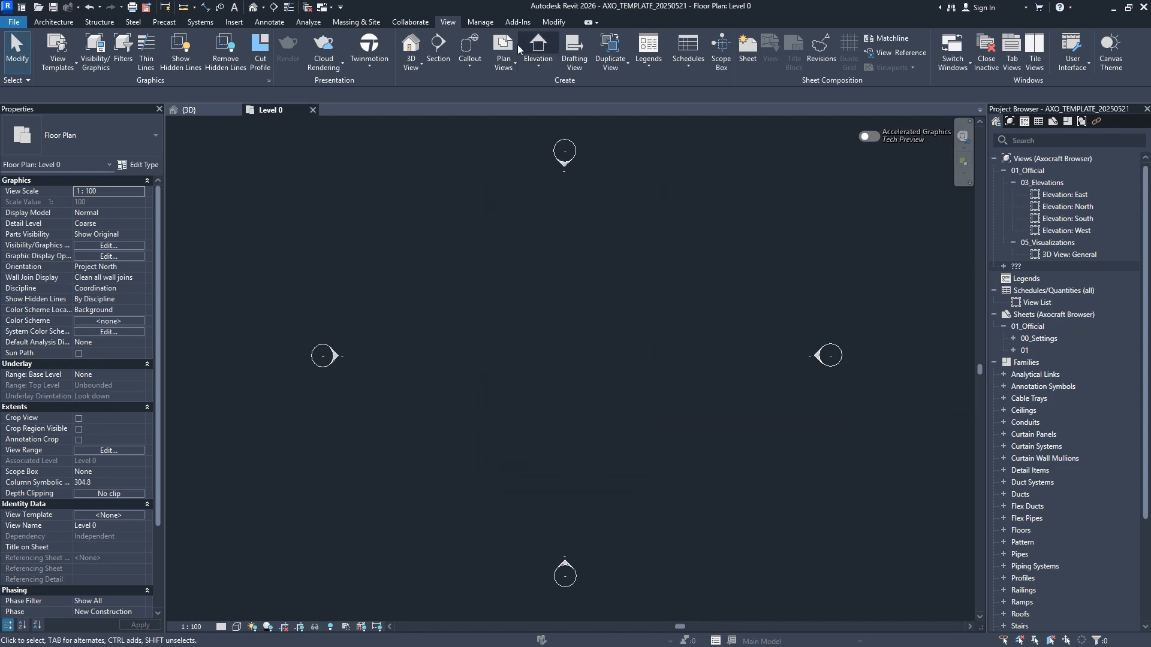
Draw a vertical section line in the Level 0 plan, just east of the north and south elevation markers
{"action": "left_click", "coordinate": [538, 65]}
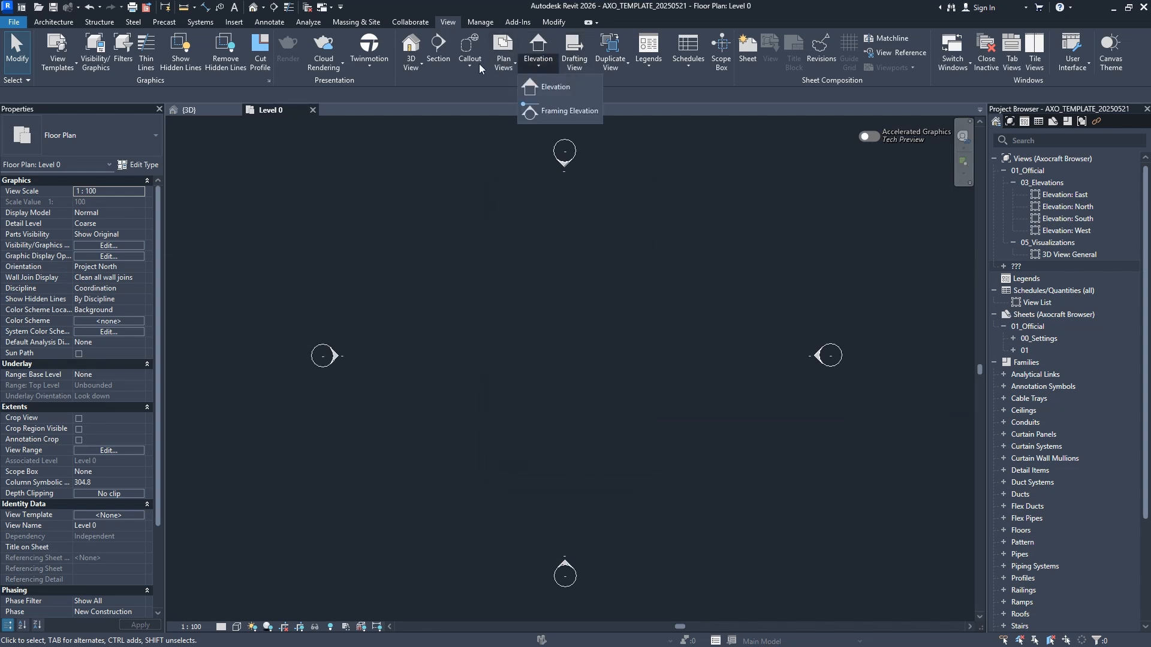
{"action": "left_click", "coordinate": [438, 49]}
{"action": "left_click", "coordinate": [610, 563]}
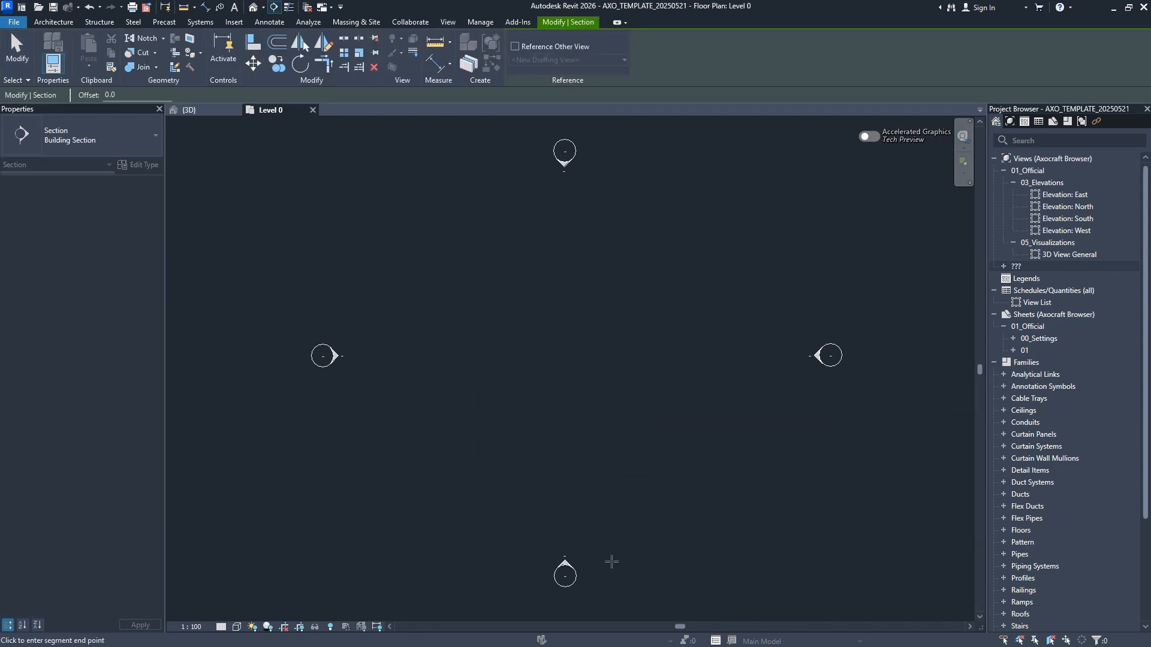
{"action": "left_click", "coordinate": [610, 149]}
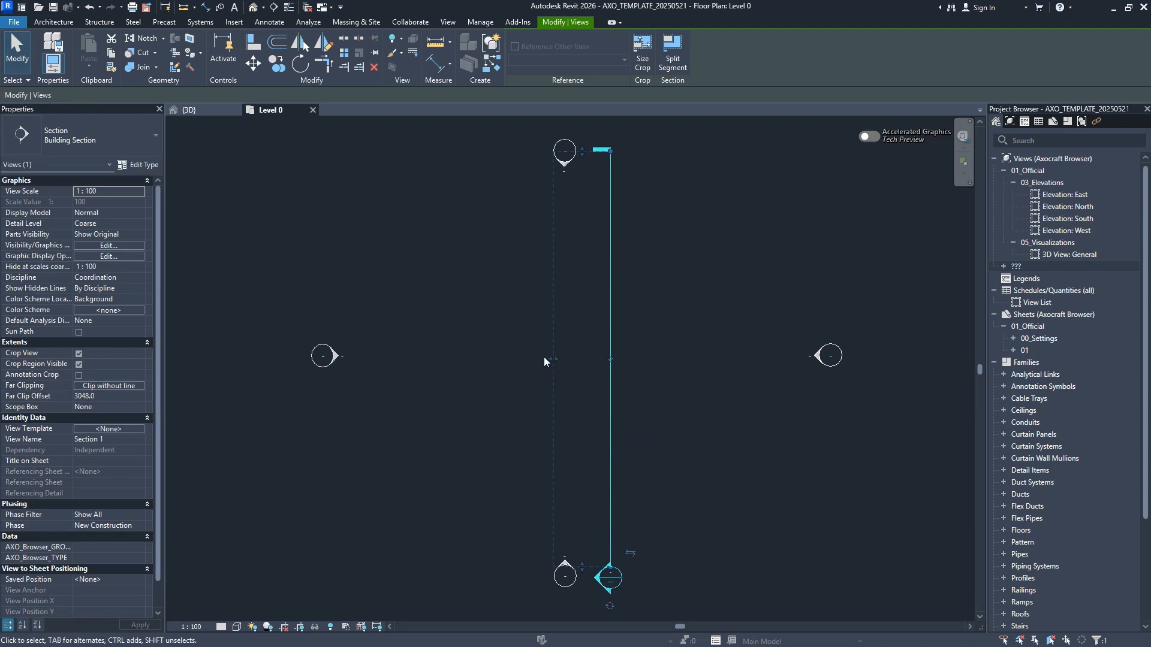
Extend the section's view depth to about 16400 mm, reaching the west elevation marker, and shift the section slightly east
{"action": "left_click_drag", "start_coordinate": [545, 359], "coordinate": [452, 361]}
{"action": "left_click_drag", "start_coordinate": [316, 391], "coordinate": [300, 391]}
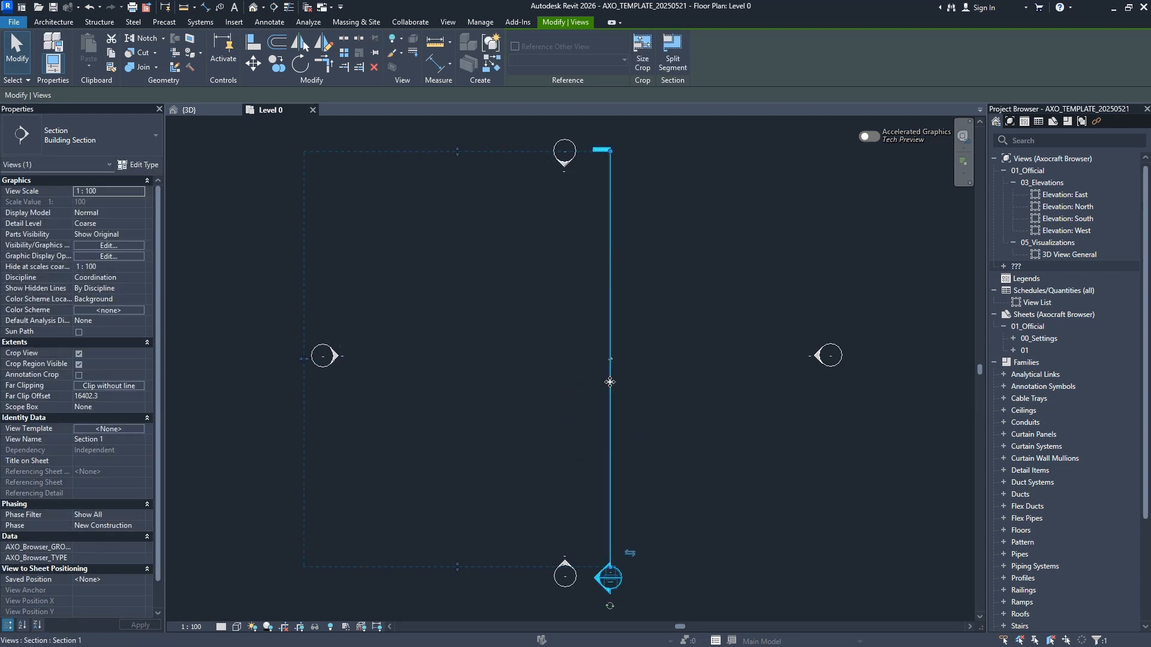
{"action": "left_click_drag", "start_coordinate": [612, 382], "coordinate": [626, 383]}
{"action": "left_click", "coordinate": [667, 357]}
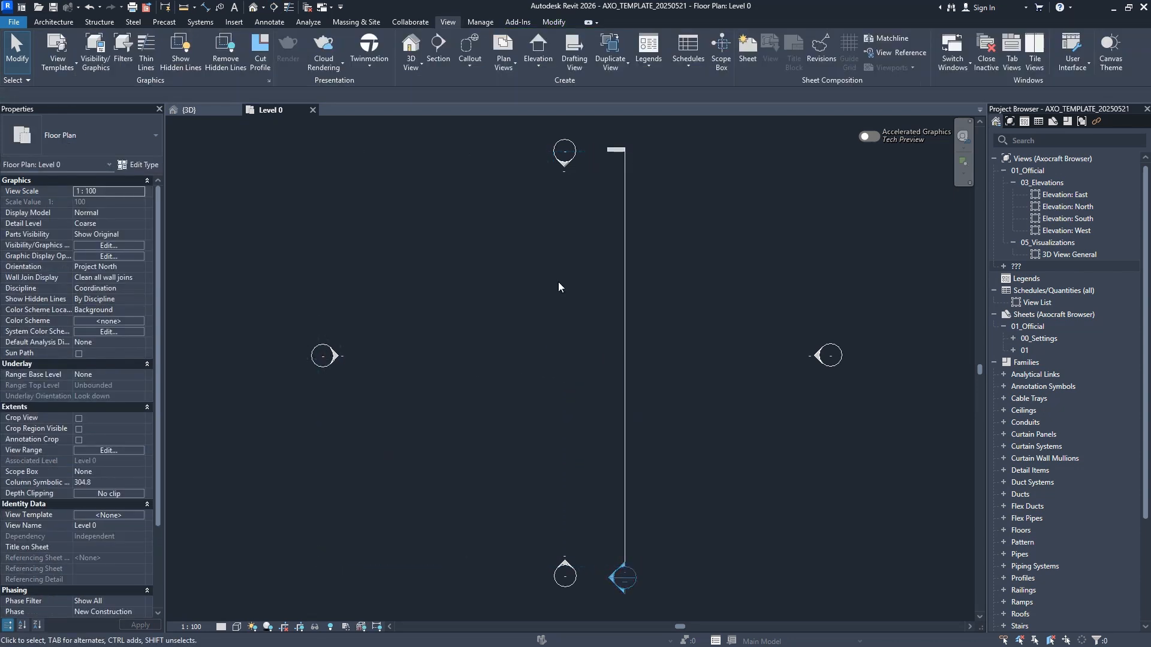
Open the view of the new section from the plan
{"action": "left_click", "coordinate": [623, 210]}
{"action": "right_click", "coordinate": [623, 209]}
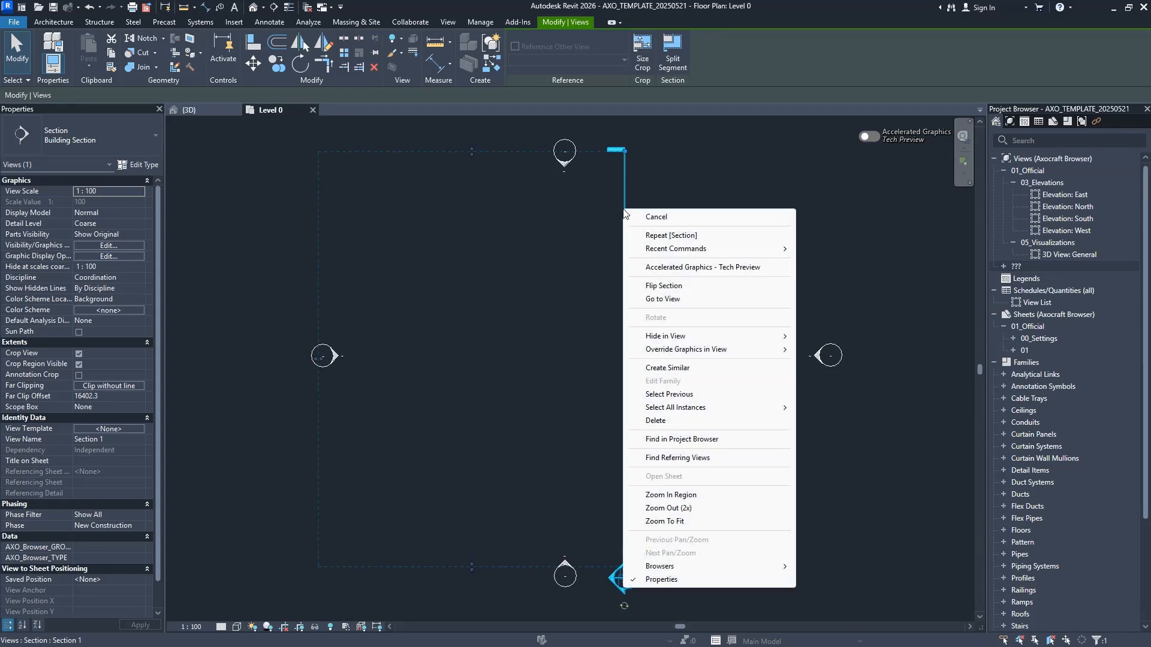
{"action": "left_click", "coordinate": [686, 300]}
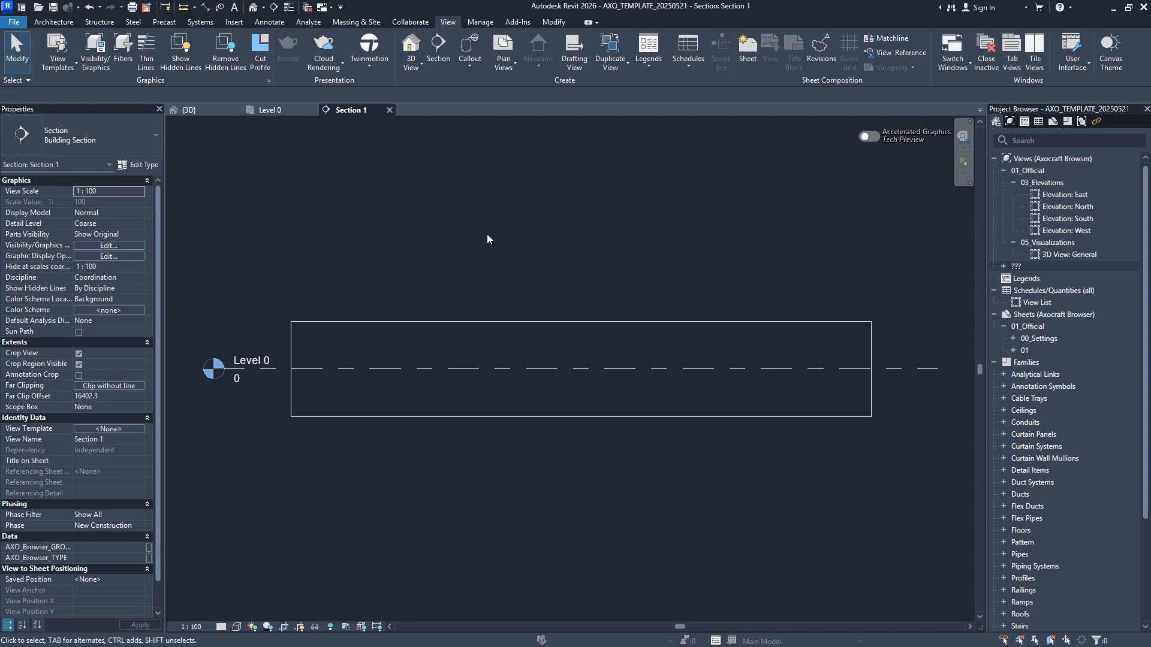
Tile the open section, plan and 3D views, and widen the section and plan panes
{"action": "key", "text": "w"}
{"action": "key", "text": "t"}
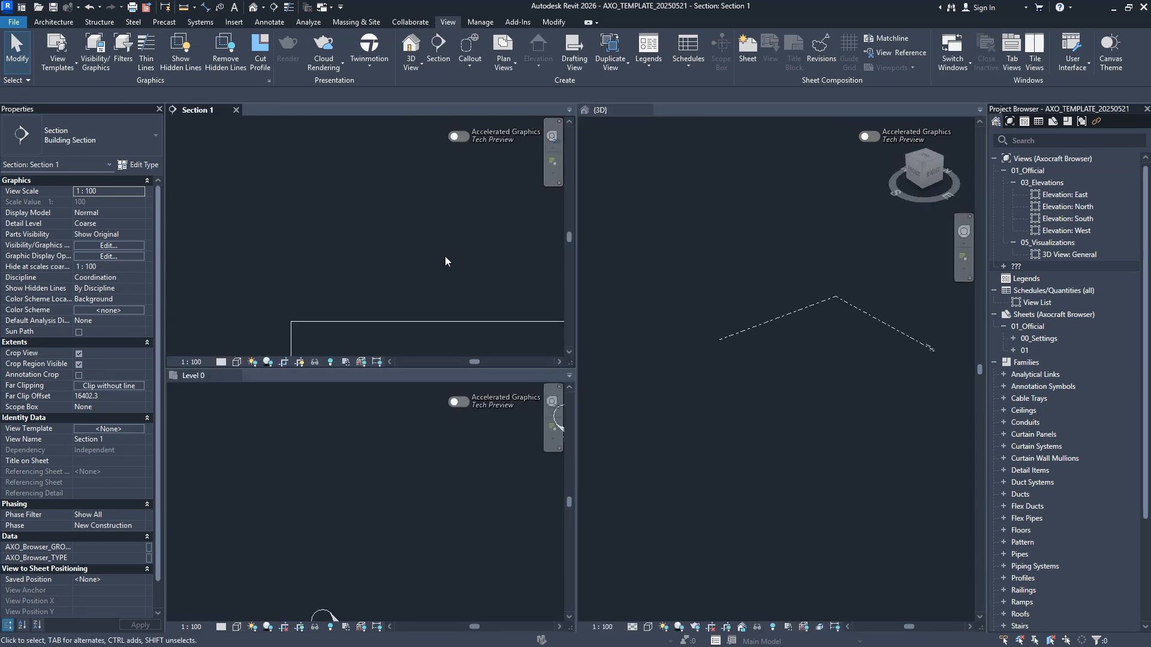
{"action": "middle_click_drag", "start_coordinate": [445, 262], "coordinate": [310, 203]}
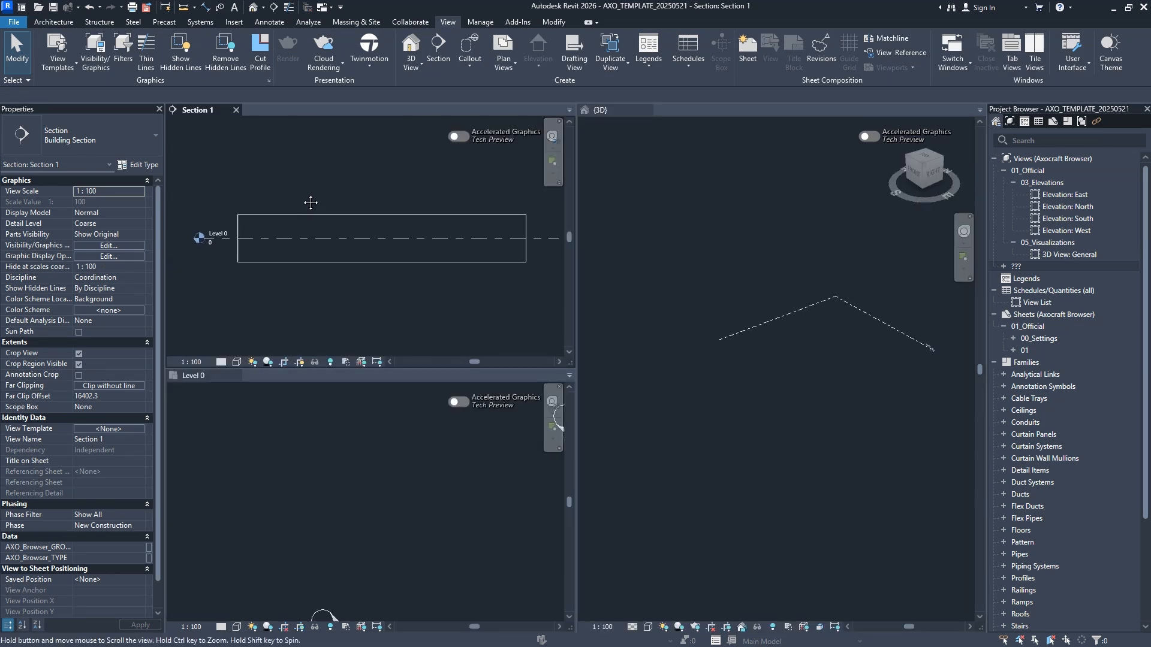
{"action": "left_click", "coordinate": [504, 462]}
{"action": "left_click_drag", "start_coordinate": [575, 372], "coordinate": [610, 372]}
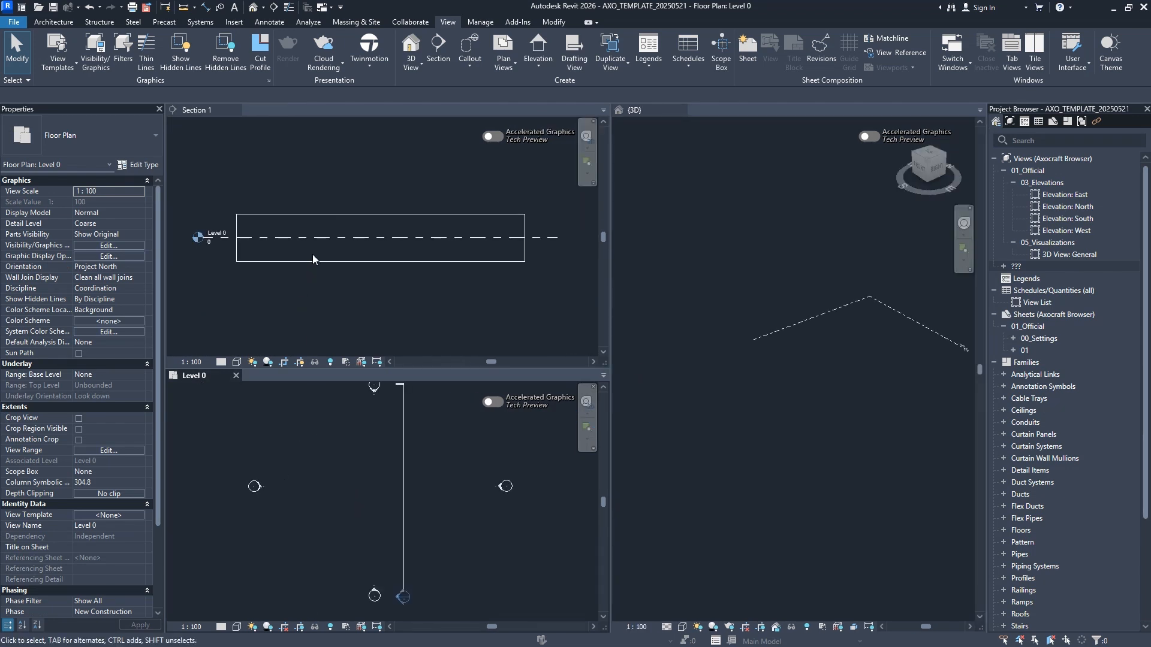
Hide the crop region and turn off view cropping in Section 1
{"action": "left_click", "coordinate": [317, 238]}
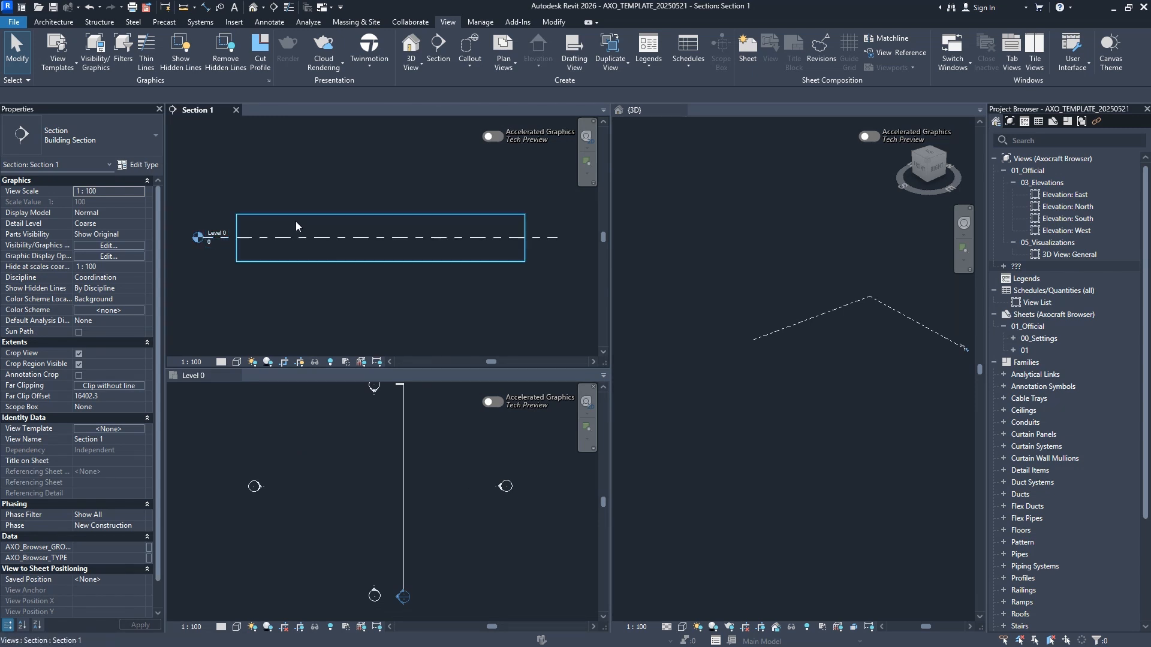
{"action": "left_click", "coordinate": [79, 365]}
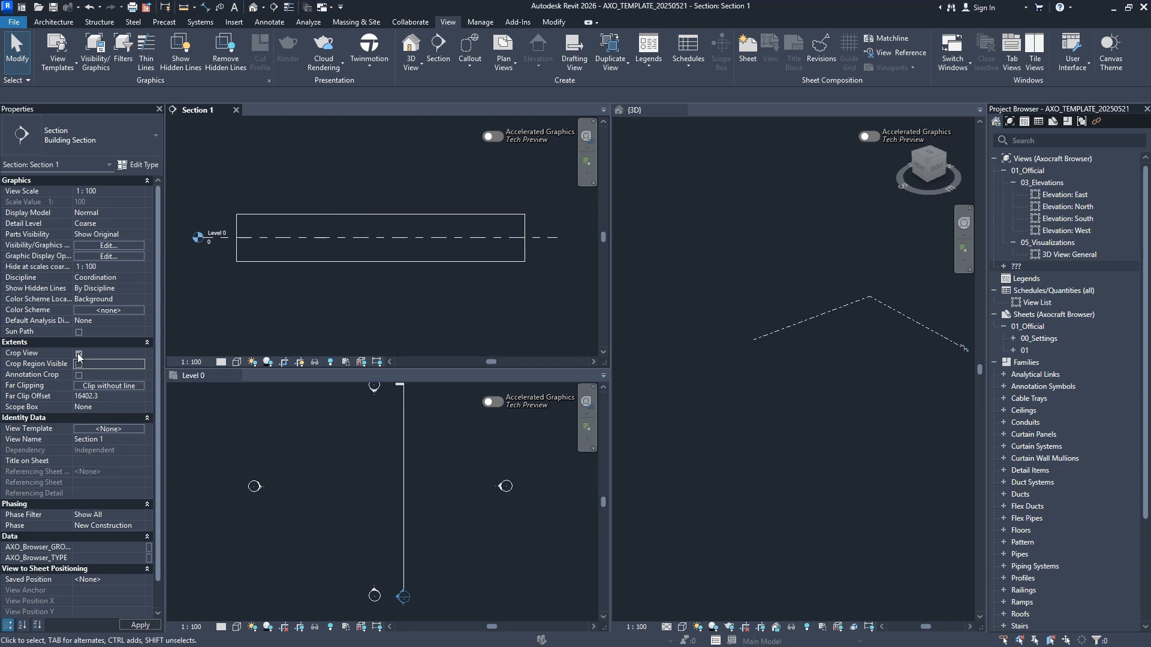
{"action": "left_click", "coordinate": [79, 354]}
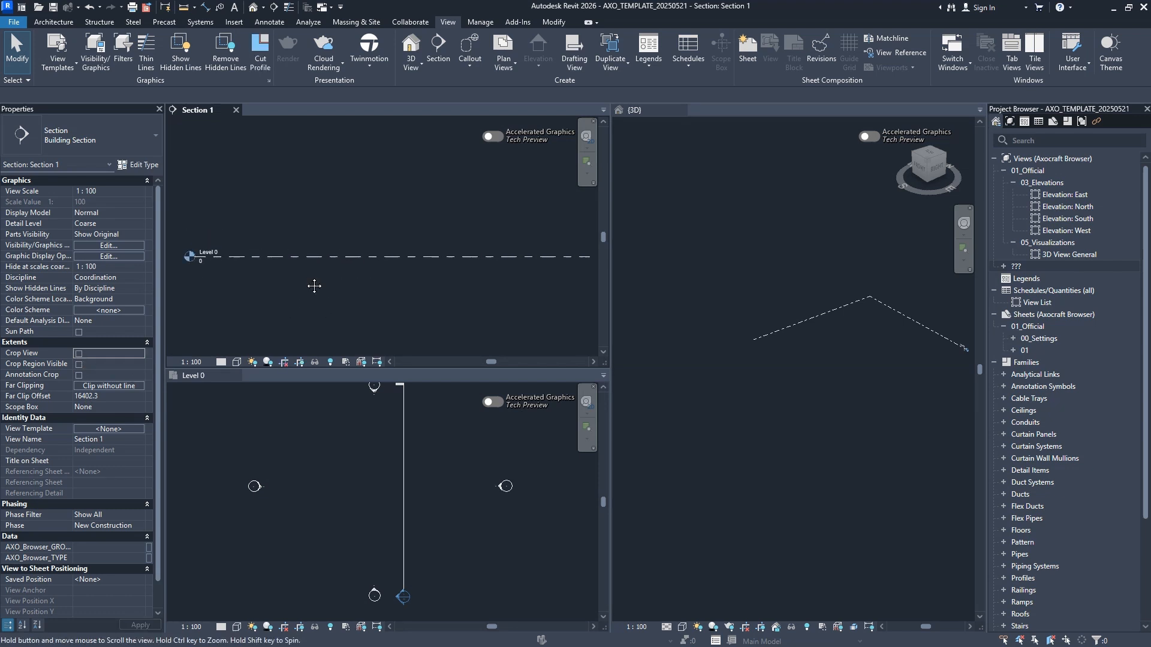
Rename the Level 0 datum to Level 1 in the section, including its corresponding views
{"action": "double_click", "coordinate": [294, 251]}
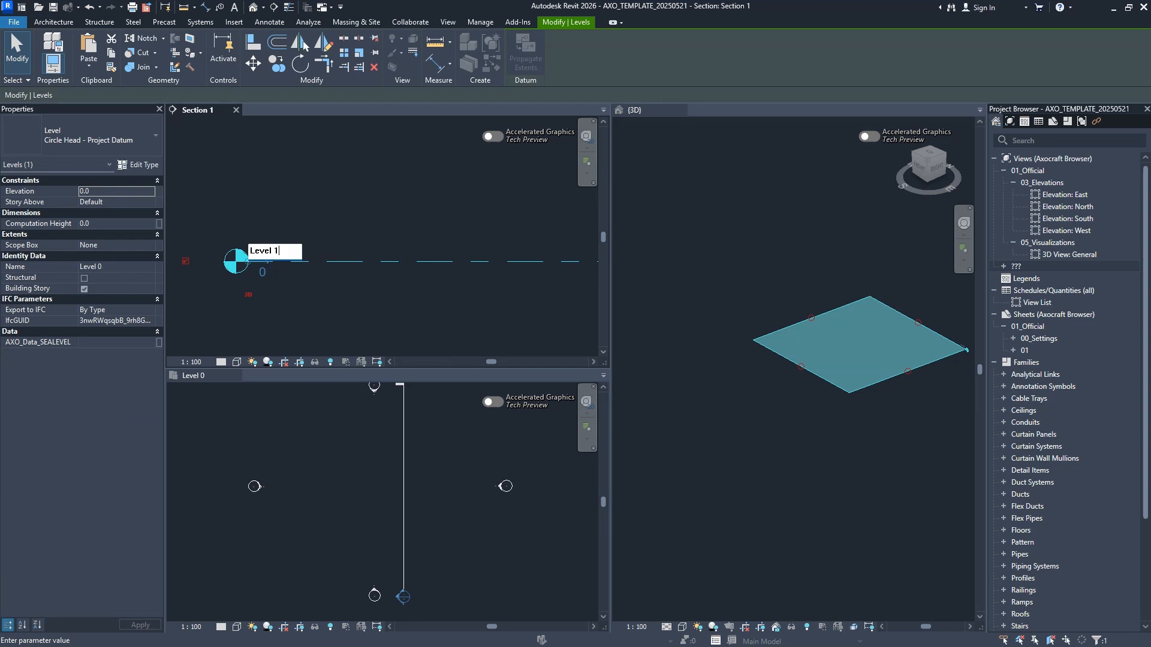
{"action": "type", "text": "Level 1"}
{"action": "key", "text": "Return"}
{"action": "left_click", "coordinate": [619, 329]}
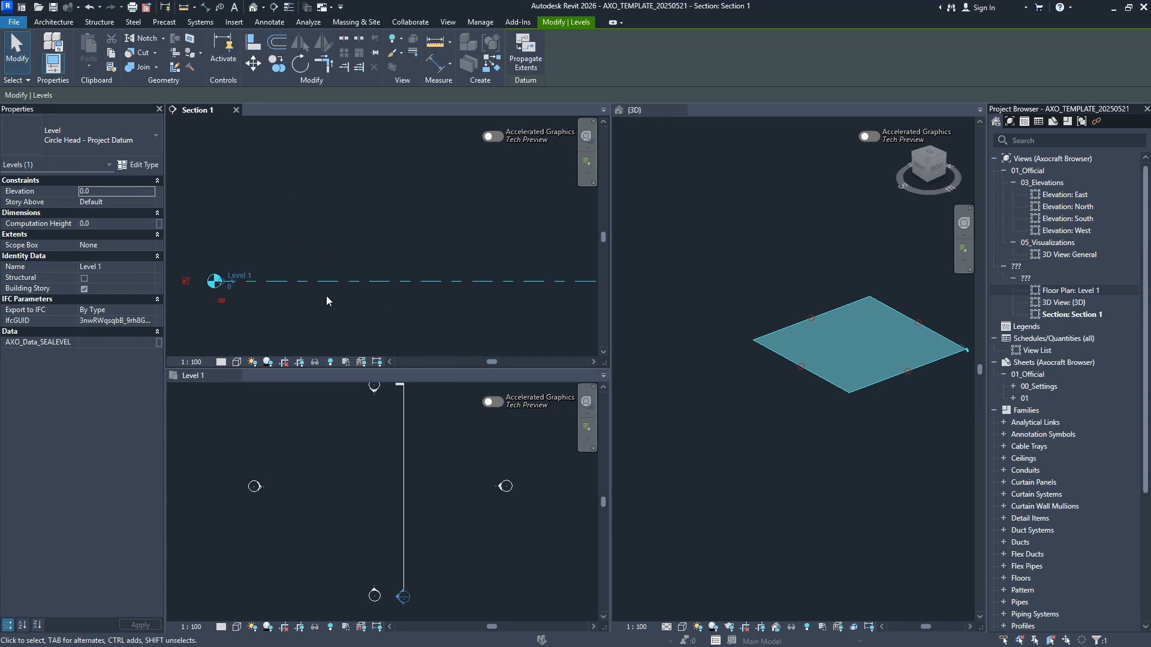
{"action": "left_click", "coordinate": [323, 263]}
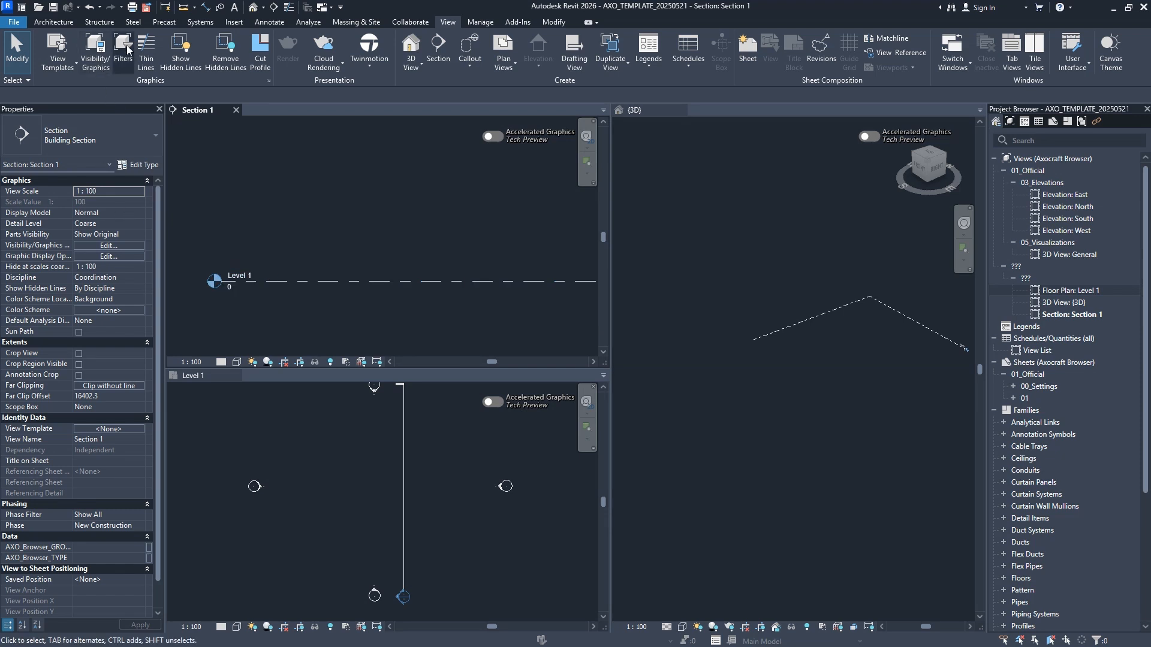
Draw a new level 3000 mm above Level 1 in the section view
{"action": "left_click", "coordinate": [53, 21]}
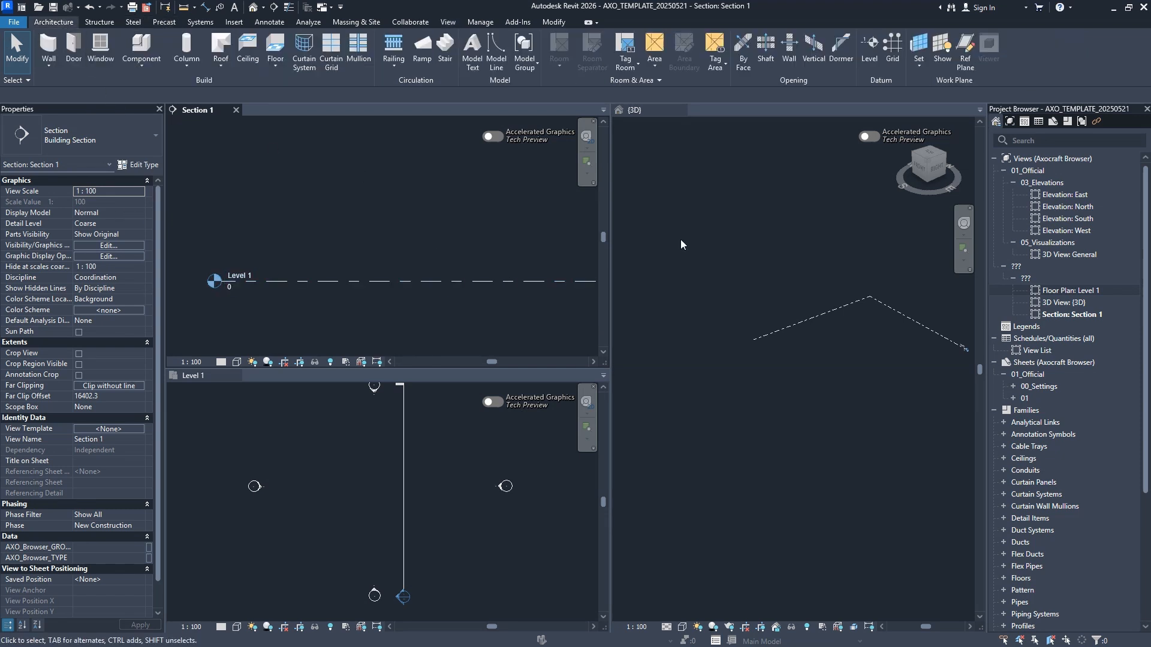
{"action": "left_click", "coordinate": [873, 48]}
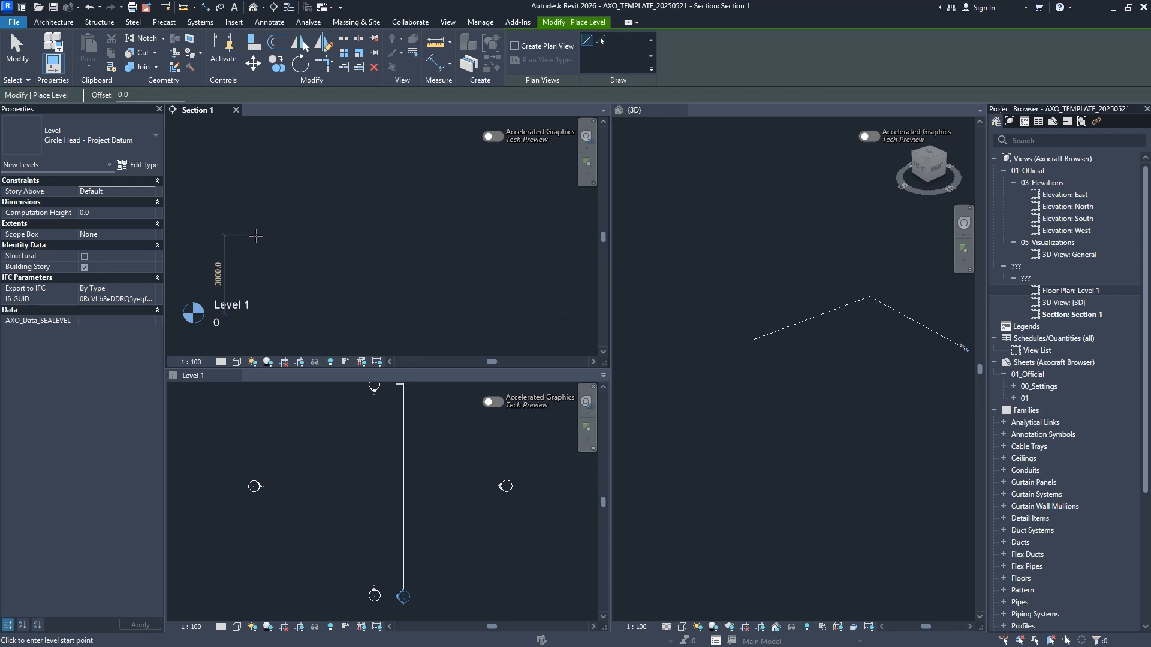
{"action": "left_click", "coordinate": [256, 236]}
{"action": "left_click", "coordinate": [515, 236]}
{"action": "scroll", "coordinate": [375, 246], "scroll_direction": "down", "scroll_amount": 2}
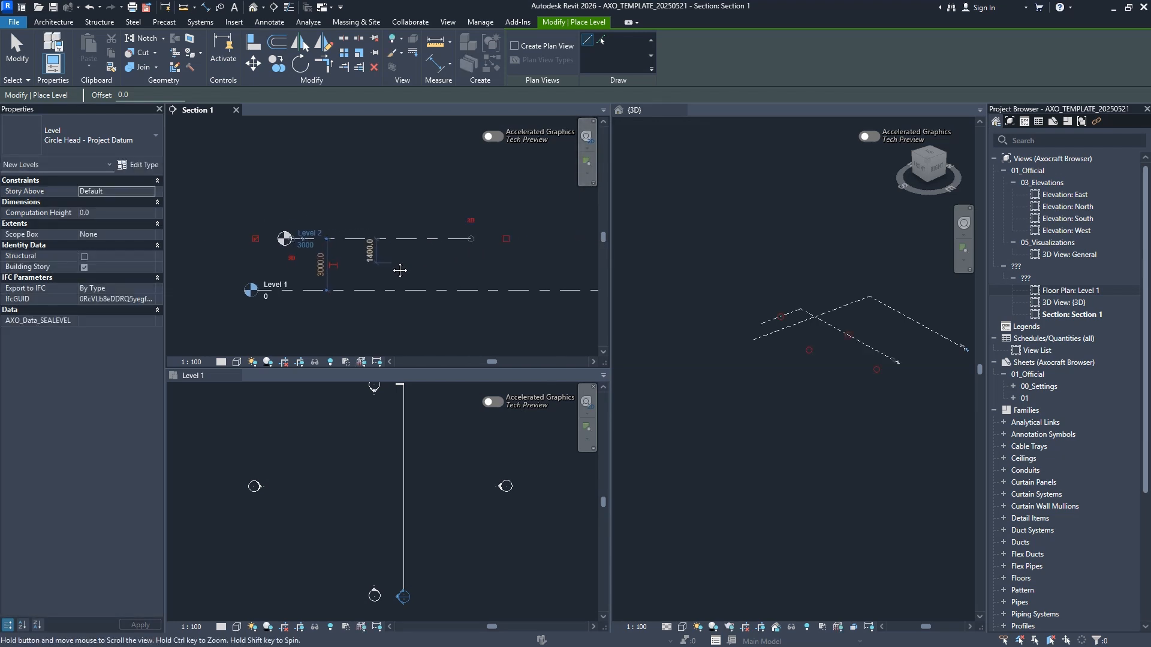
{"action": "key", "text": "Escape"}
{"action": "key", "text": "Escape"}
Stretch both ends of Level 2 into alignment with the ends of Level 1
{"action": "left_click", "coordinate": [398, 241]}
{"action": "scroll", "coordinate": [311, 245], "scroll_direction": "down", "scroll_amount": 2}
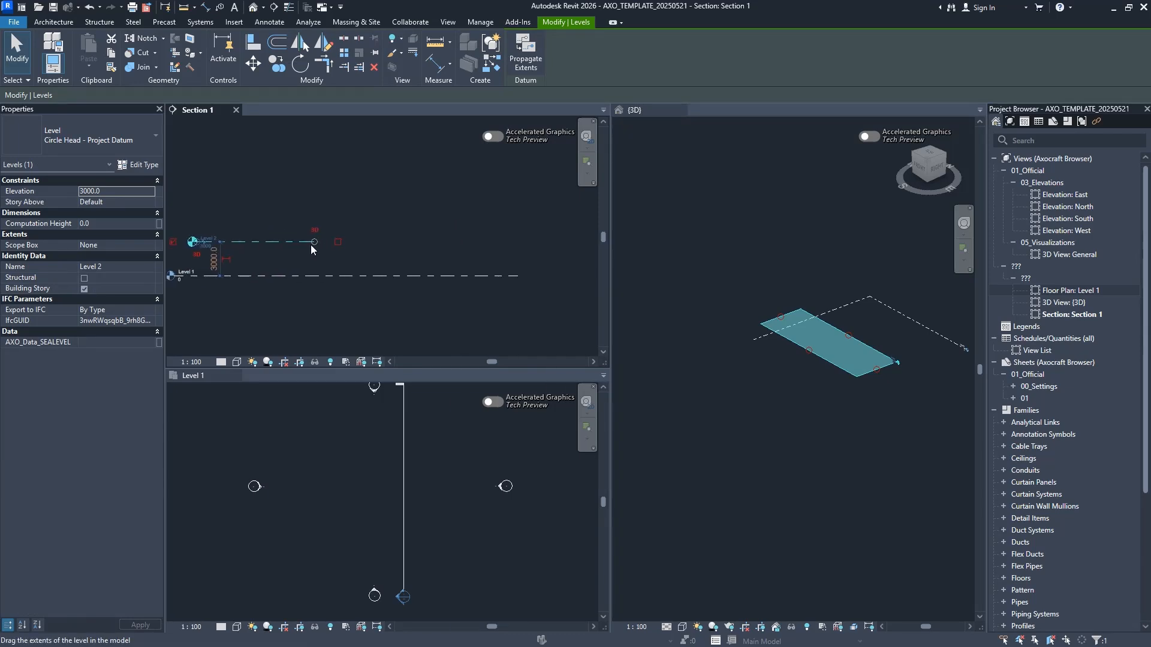
{"action": "left_click_drag", "start_coordinate": [313, 242], "coordinate": [545, 242]}
{"action": "scroll", "coordinate": [469, 248], "scroll_direction": "up", "scroll_amount": 2}
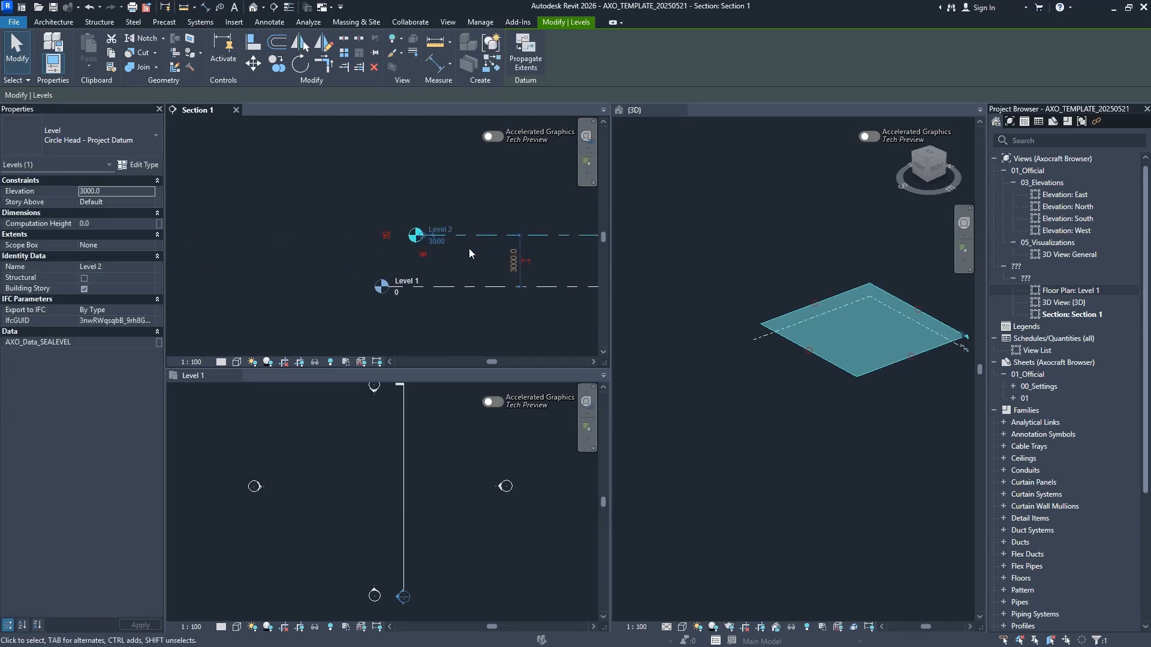
{"action": "left_click_drag", "start_coordinate": [426, 235], "coordinate": [398, 235]}
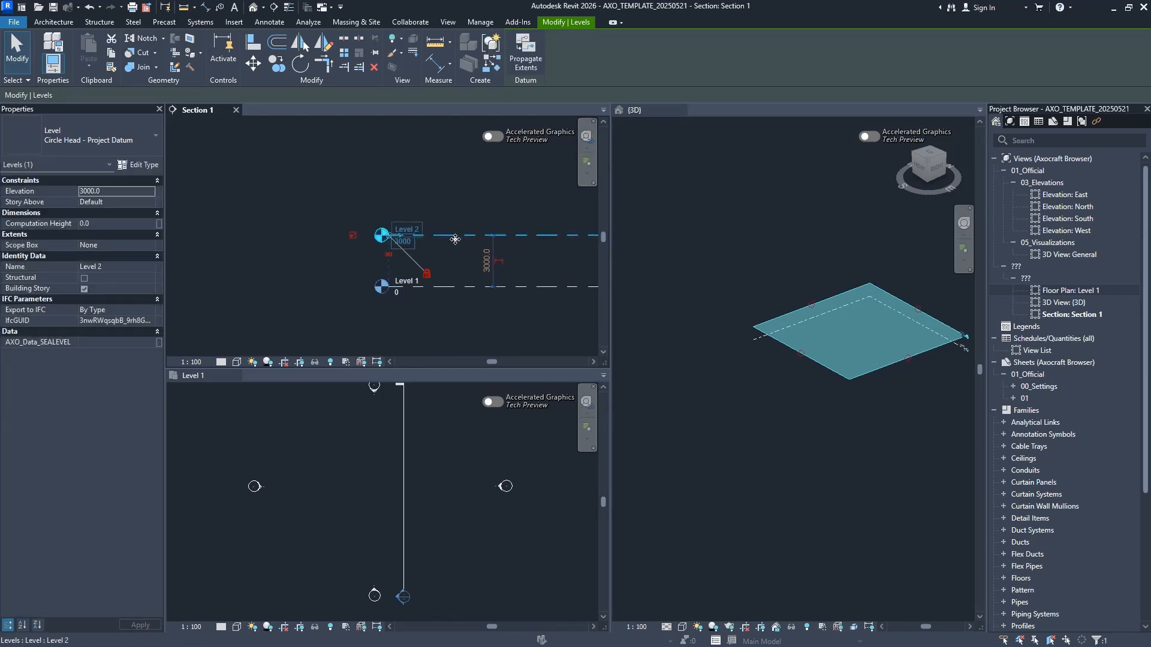
Copy Level 2 upward twice at 3000 mm spacing to make levels at 6000 and 9000
{"action": "scroll", "coordinate": [463, 267], "scroll_direction": "up", "scroll_amount": 1}
{"action": "middle_click_drag", "start_coordinate": [463, 267], "coordinate": [379, 268]}
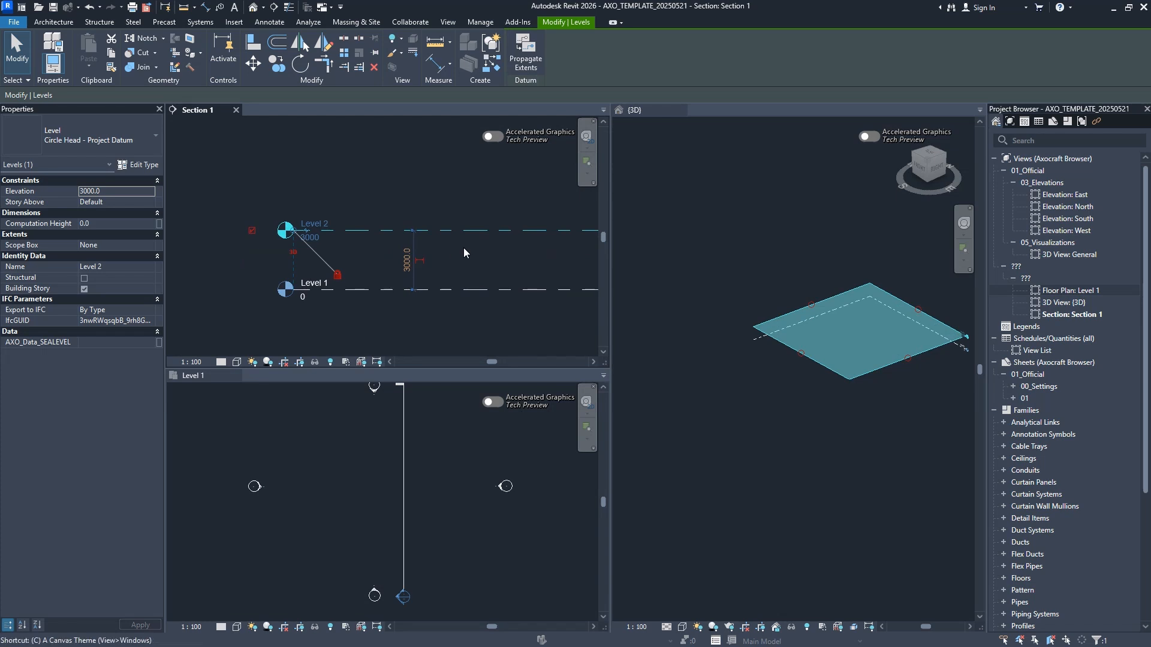
{"action": "key", "text": "o"}
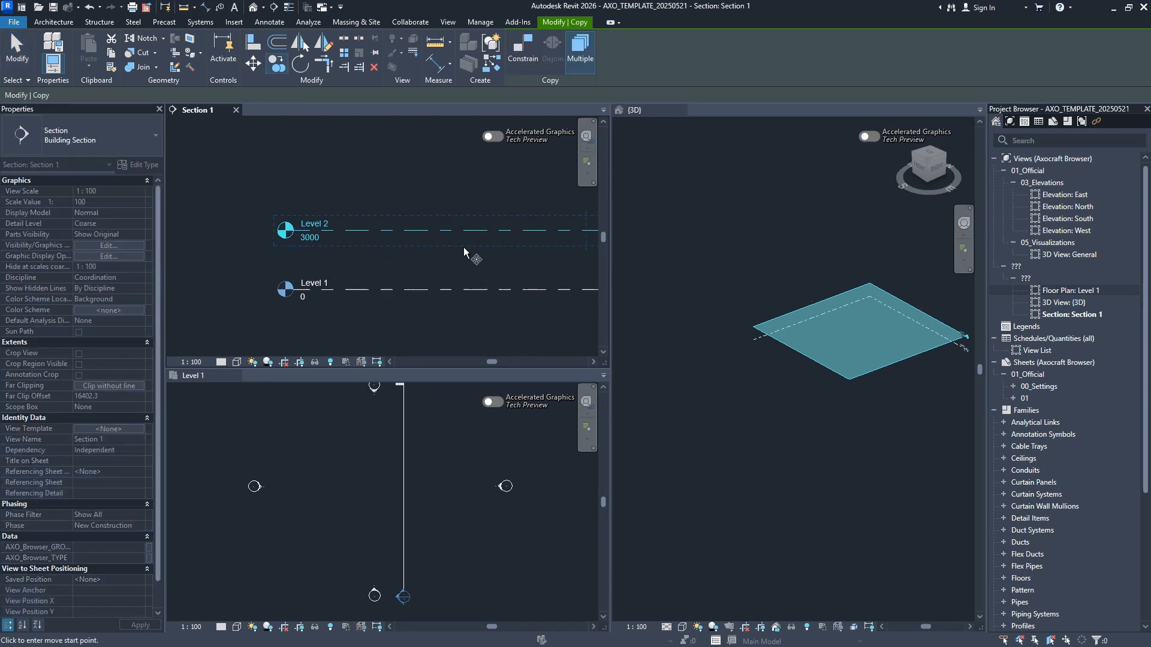
{"action": "left_click", "coordinate": [413, 290]}
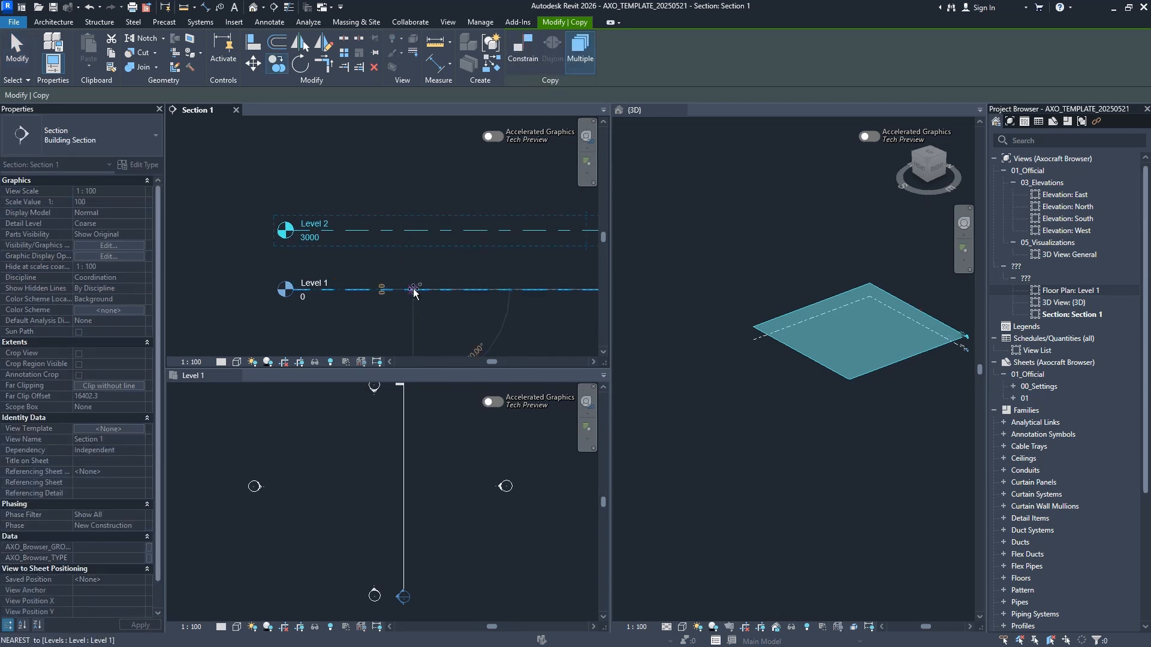
{"action": "left_click", "coordinate": [414, 231]}
{"action": "scroll", "coordinate": [373, 318], "scroll_direction": "down", "scroll_amount": 2}
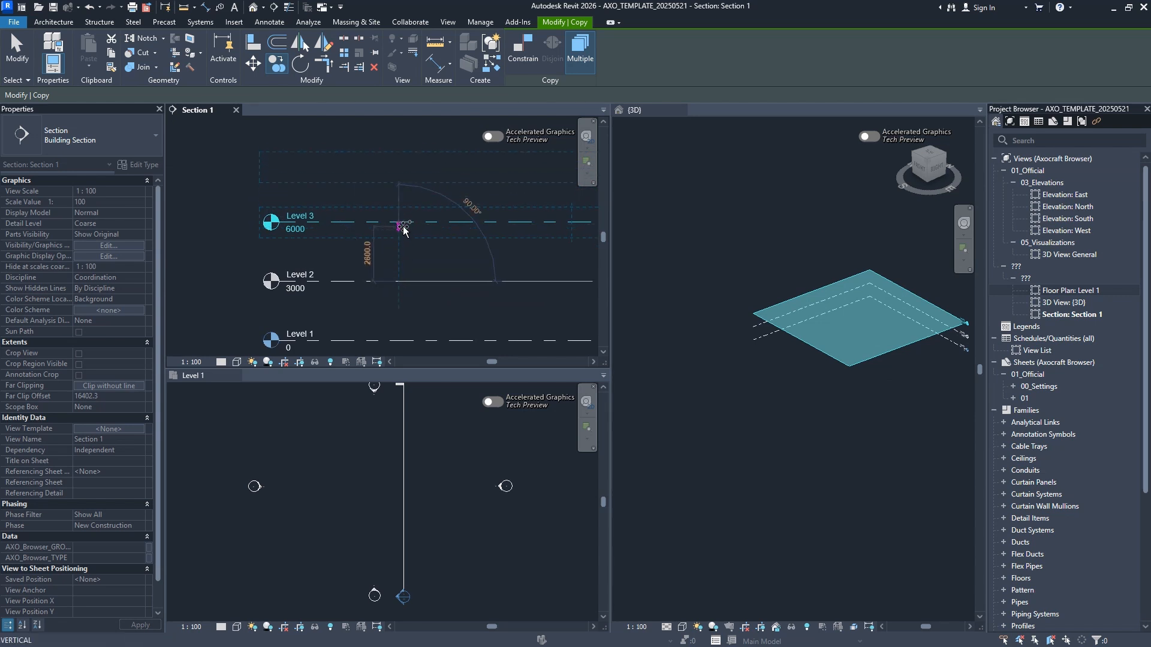
{"action": "left_click", "coordinate": [403, 223]}
{"action": "key", "text": "Escape"}
Copy Level 1 downward by 3000 mm to make a basement level at -3000
{"action": "scroll", "coordinate": [392, 324], "scroll_direction": "up", "scroll_amount": 2}
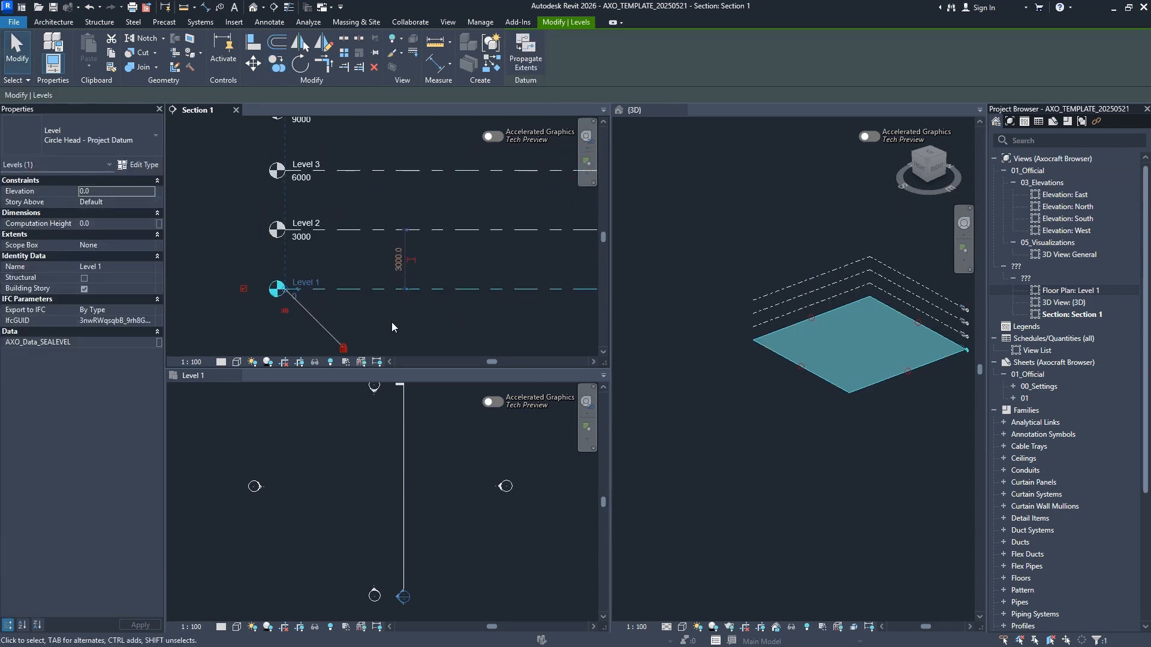
{"action": "key", "text": "c"}
{"action": "key", "text": "o"}
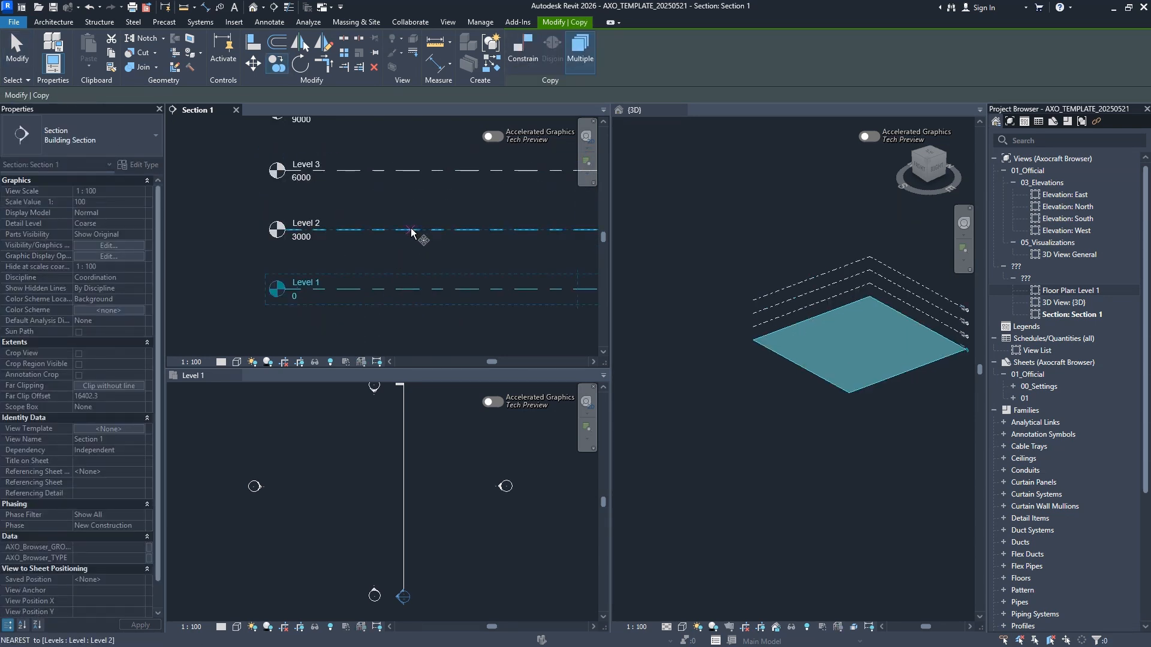
{"action": "left_click", "coordinate": [411, 233]}
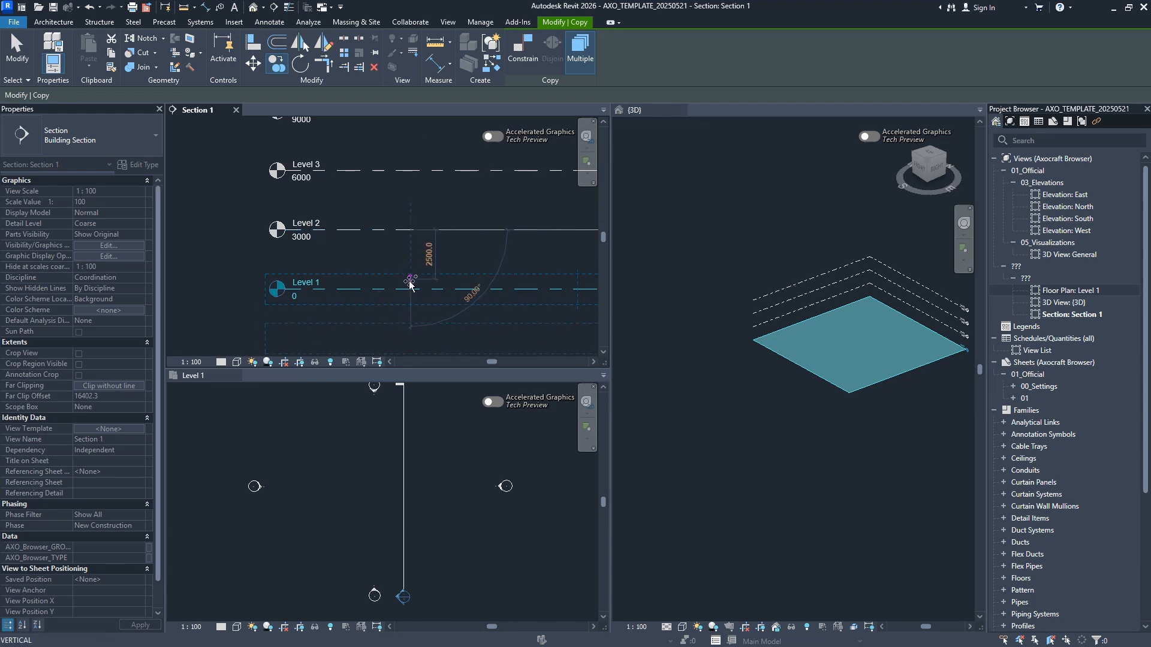
{"action": "left_click", "coordinate": [411, 289]}
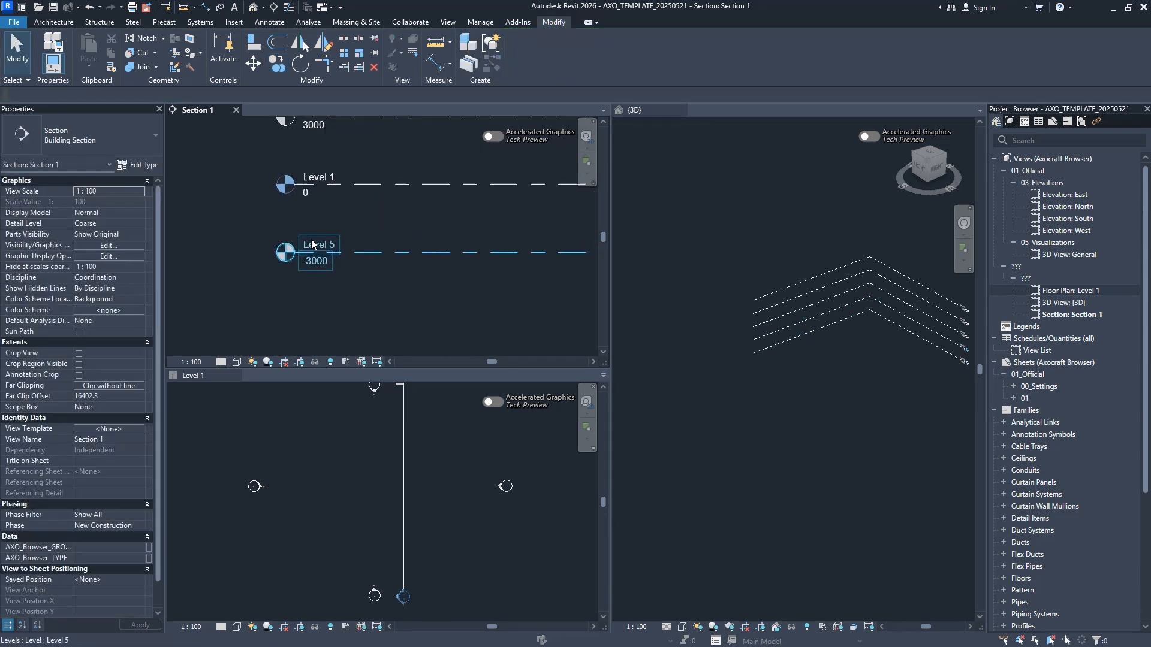
Examine the stacked levels and their heads in the 3D view
{"action": "left_click", "coordinate": [777, 390]}
{"action": "middle_click_drag", "start_coordinate": [815, 417], "coordinate": [737, 408]}
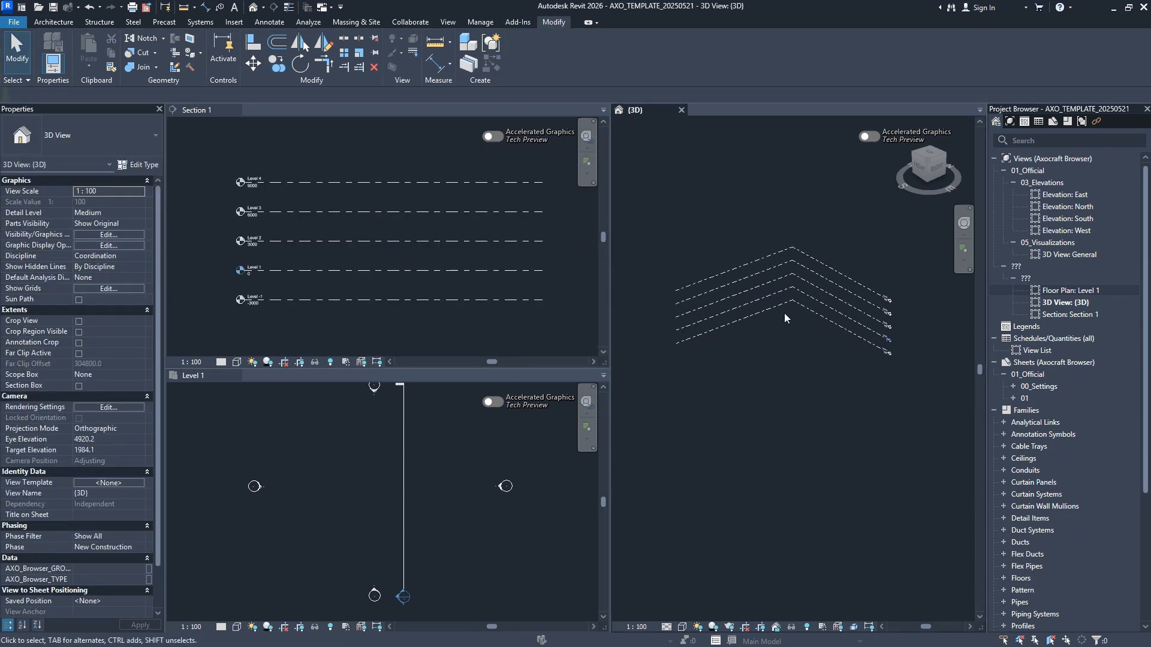
{"action": "middle_click_drag", "start_coordinate": [784, 314], "coordinate": [892, 408], "text": "shift"}
{"action": "scroll", "coordinate": [793, 329], "scroll_direction": "up", "scroll_amount": 2}
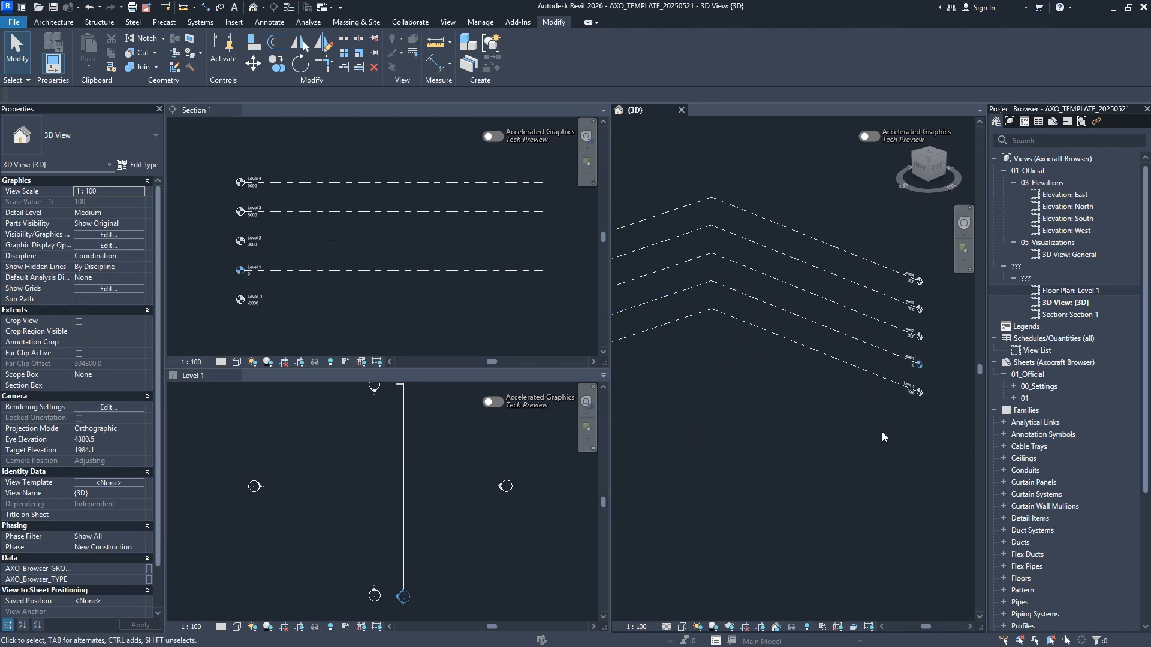
{"action": "left_click_drag", "start_coordinate": [883, 436], "coordinate": [837, 227]}
{"action": "middle_click_drag", "start_coordinate": [812, 314], "coordinate": [789, 344], "text": "shift"}
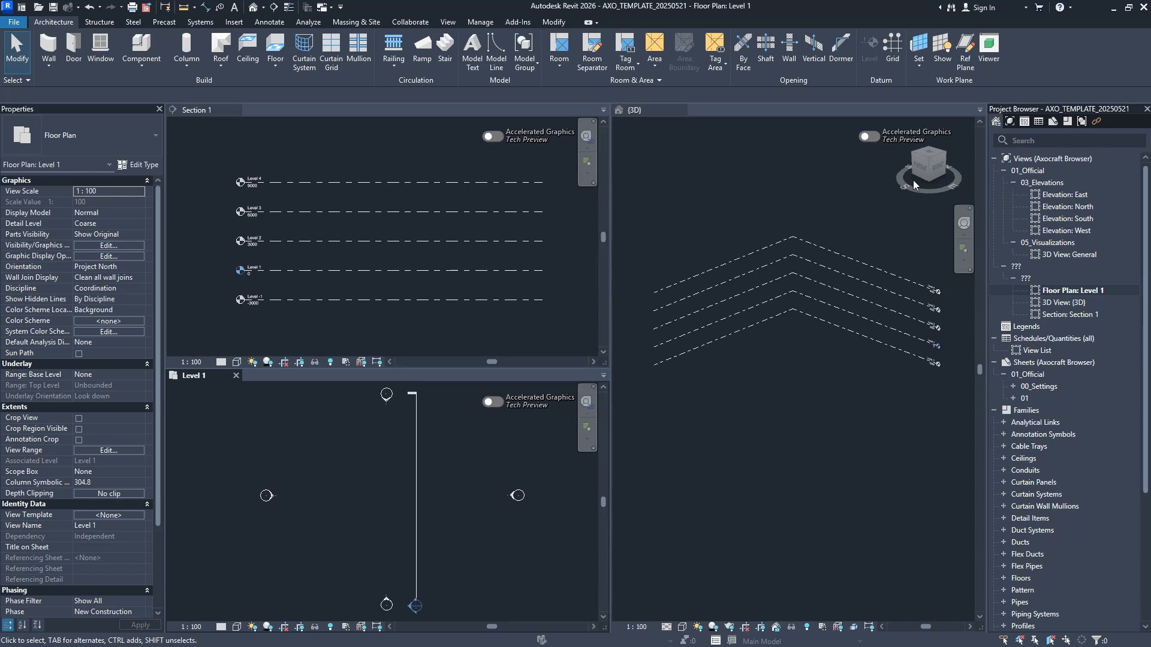
Draw a short vertical grid line in the Level 1 plan, between the west elevation marker and the section line
{"action": "left_click", "coordinate": [893, 48]}
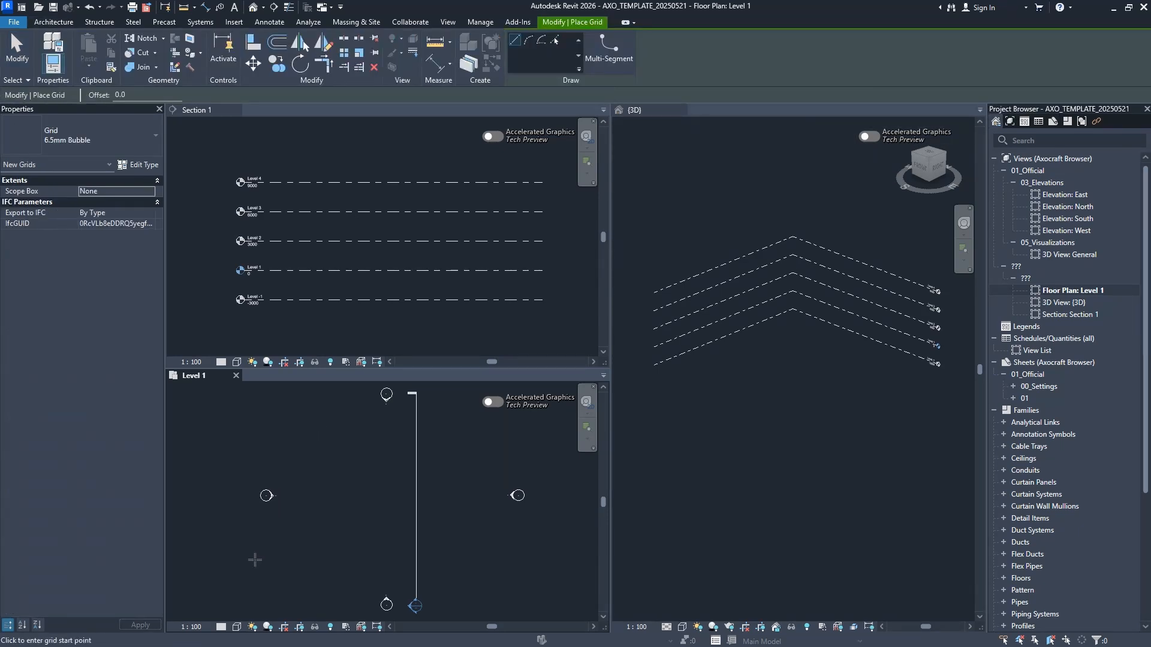
{"action": "left_click", "coordinate": [315, 571]}
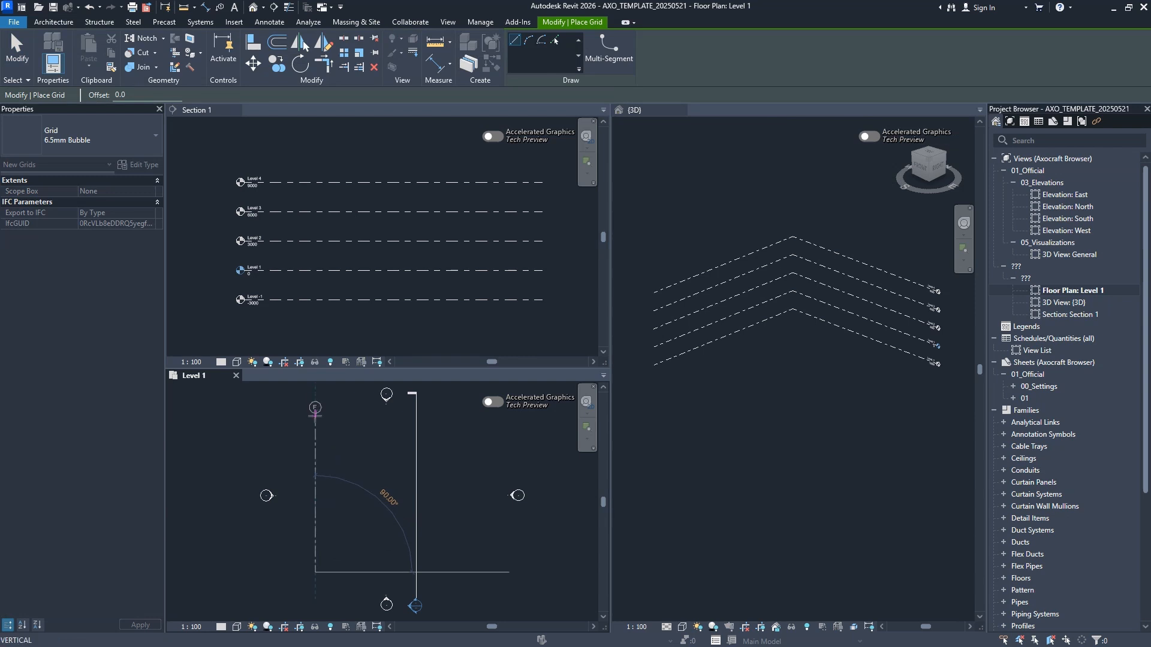
{"action": "middle_click_drag", "start_coordinate": [333, 457], "coordinate": [340, 411]}
{"action": "left_click", "coordinate": [322, 542]}
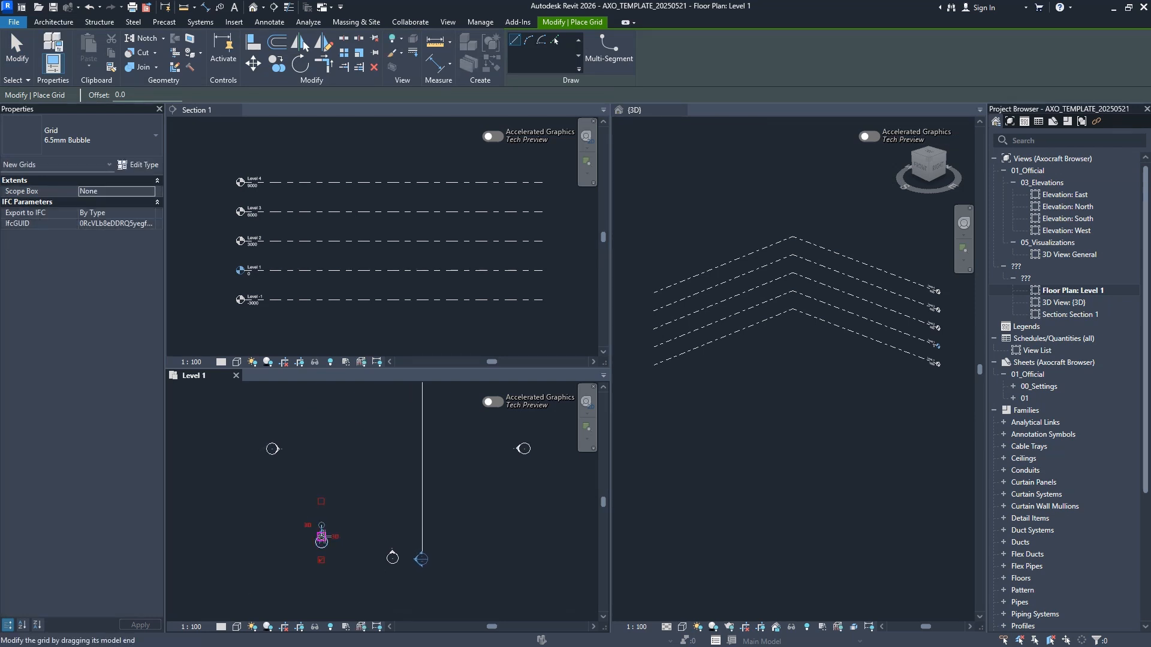
{"action": "key", "text": "Escape"}
{"action": "key", "text": "Escape"}
Stretch the upper end of the vertical grid line so it extends past the side elevation markers
{"action": "scroll", "coordinate": [326, 533], "scroll_direction": "up", "scroll_amount": 2}
{"action": "left_click", "coordinate": [319, 530]}
{"action": "left_click_drag", "start_coordinate": [319, 523], "coordinate": [328, 431]}
{"action": "scroll", "coordinate": [328, 431], "scroll_direction": "down", "scroll_amount": 2}
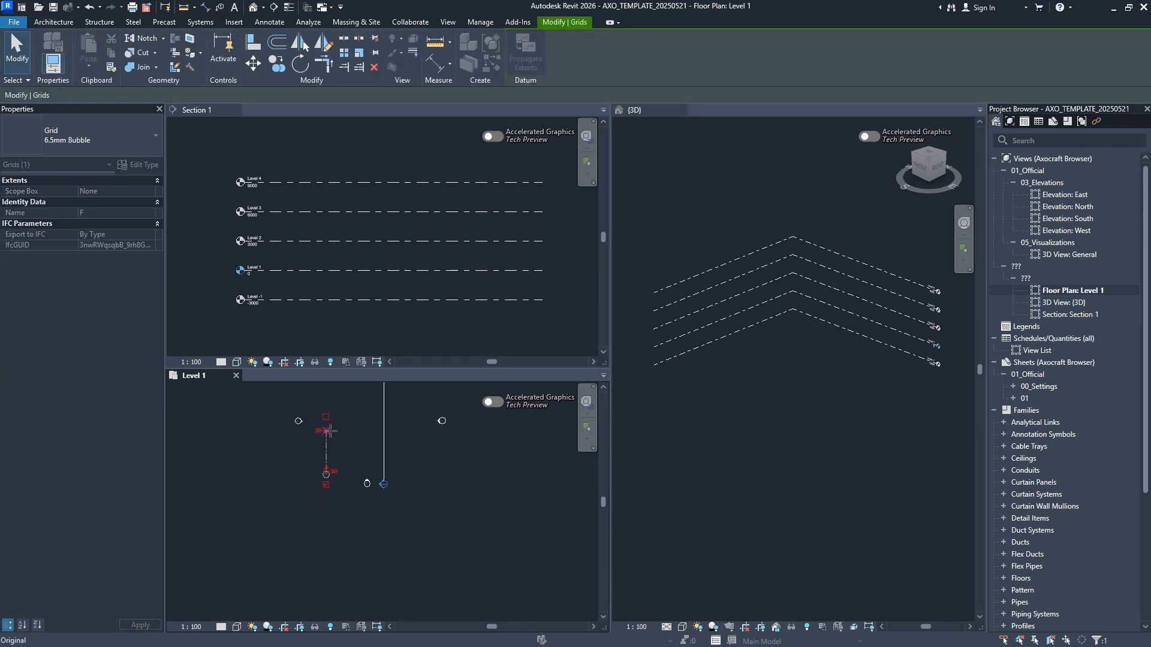
{"action": "left_click", "coordinate": [337, 453]}
{"action": "scroll", "coordinate": [337, 453], "scroll_direction": "up", "scroll_amount": 2}
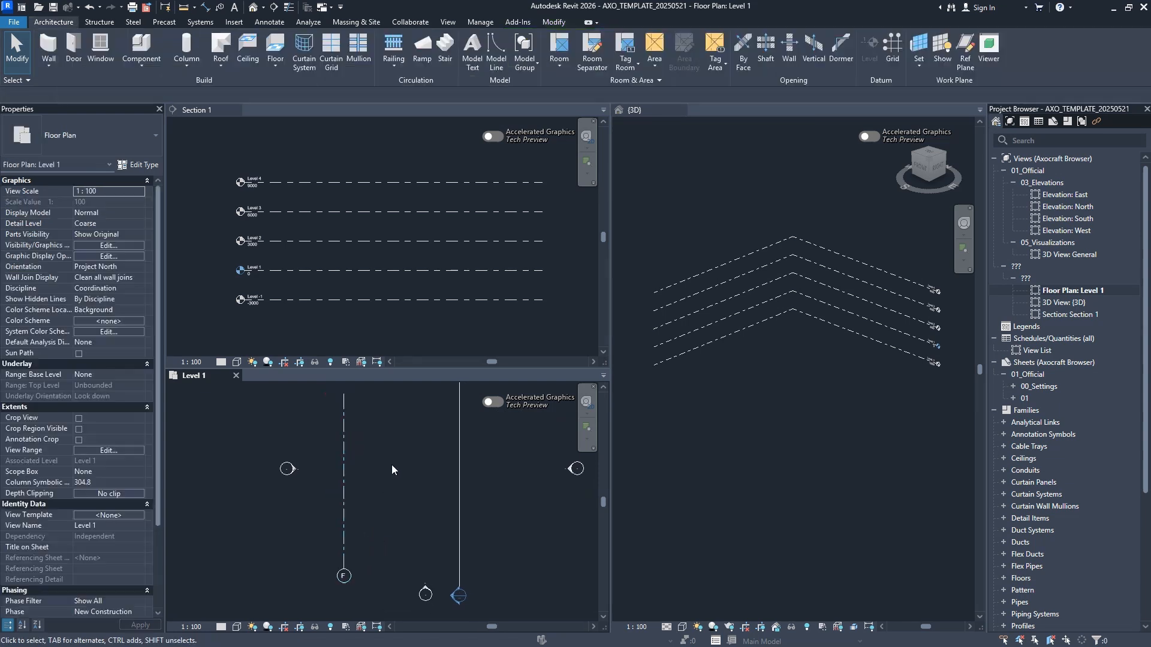
Switch the tiled views to tabbed views and rename the vertical grid line as 1
{"action": "key", "text": "t"}
{"action": "key", "text": "w"}
{"action": "middle_click_drag", "start_coordinate": [403, 296], "coordinate": [476, 444]}
{"action": "left_click", "coordinate": [421, 329]}
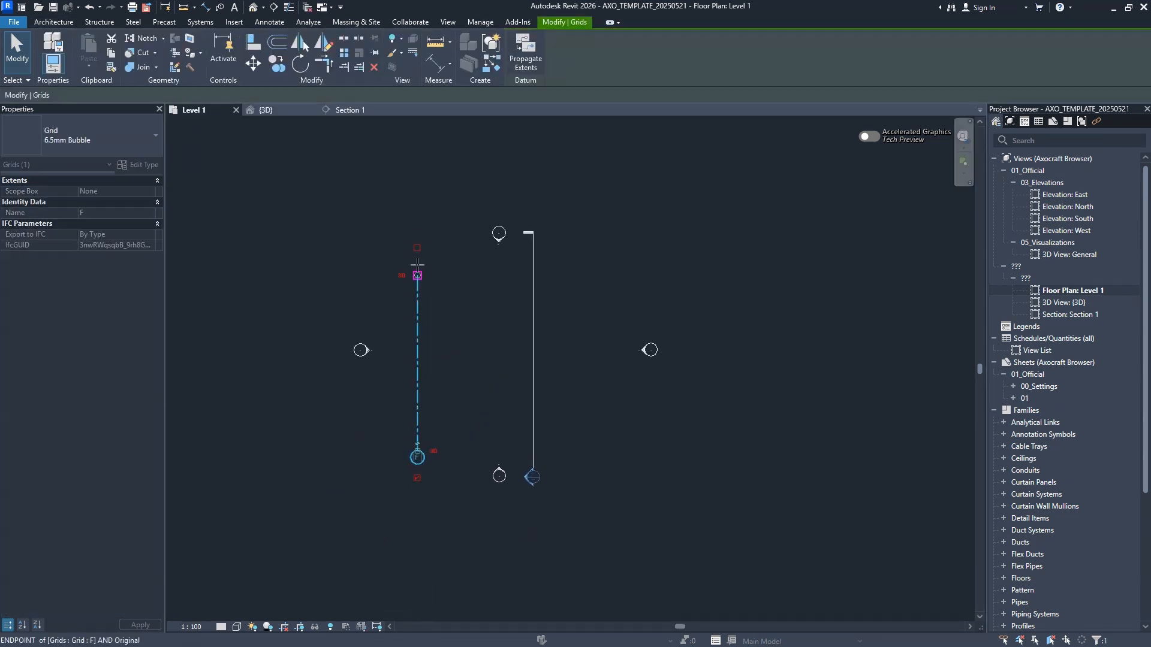
{"action": "scroll", "coordinate": [431, 324], "scroll_direction": "up", "scroll_amount": 1}
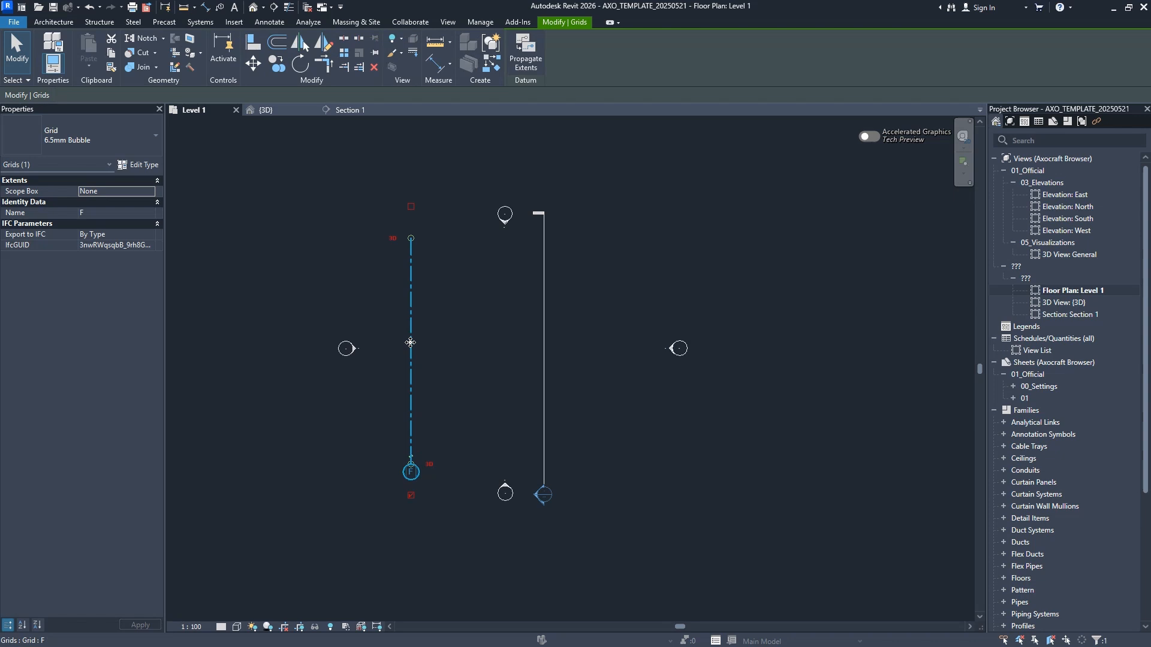
{"action": "left_click", "coordinate": [411, 471]}
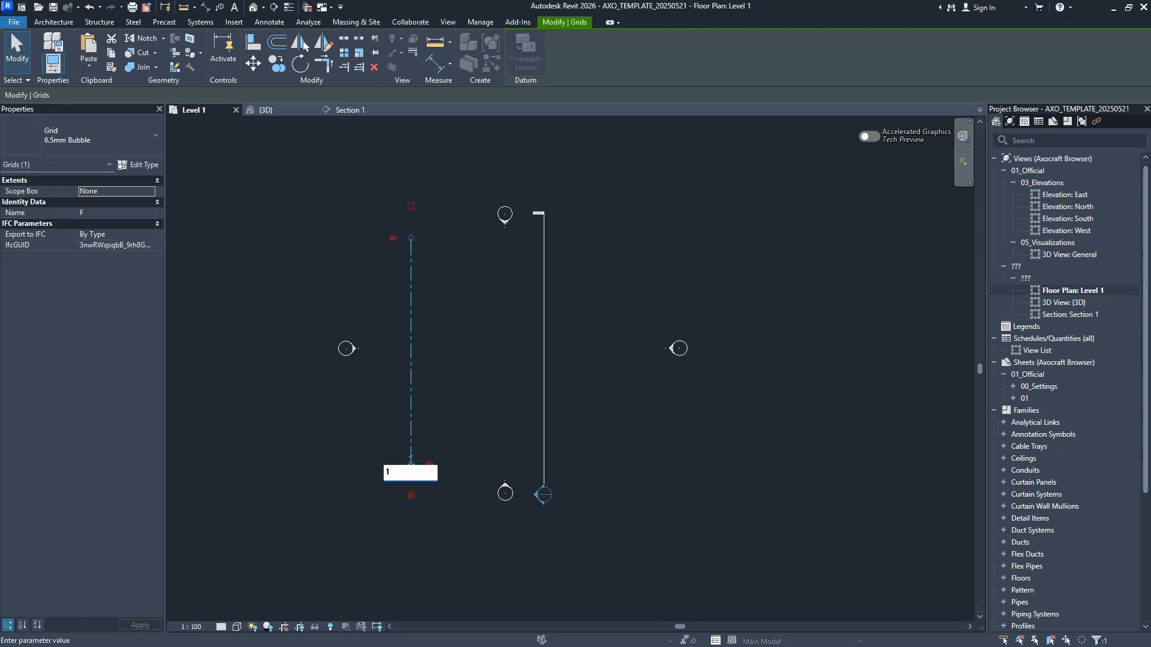
{"action": "type", "text": "1"}
{"action": "key", "text": "Return"}
Copy grid 1 four times toward the east at about 4500 to 4600 mm spacing to make grids 2 to 5
{"action": "scroll", "coordinate": [429, 411], "scroll_direction": "up", "scroll_amount": 2}
{"action": "key", "text": "c"}
{"action": "key", "text": "o"}
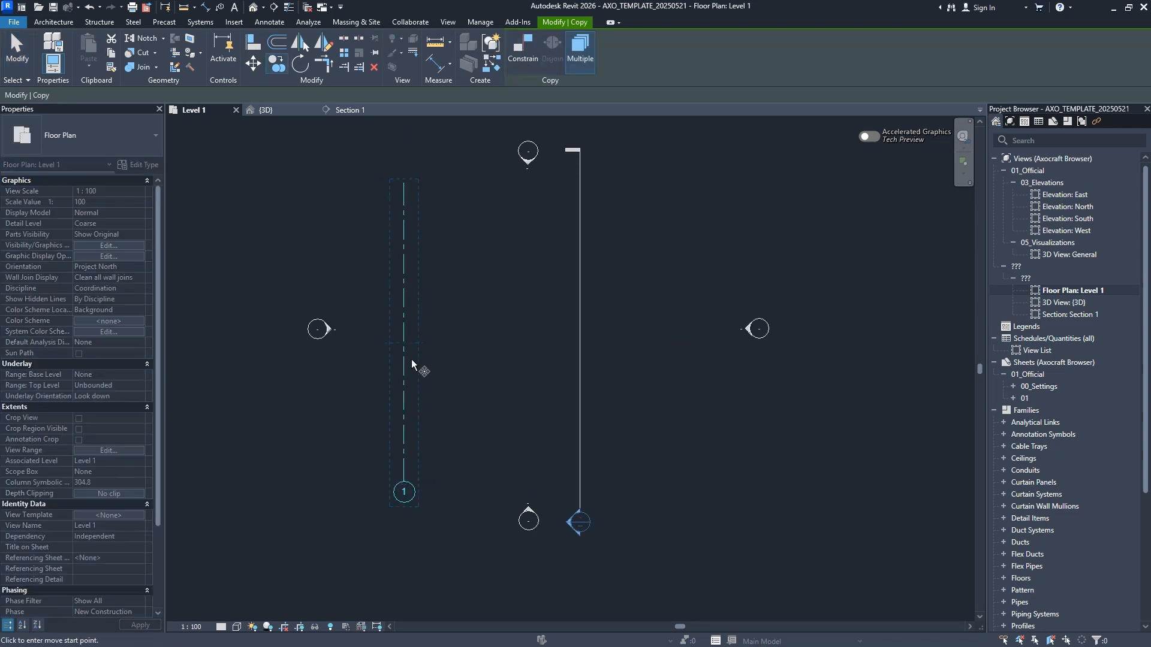
{"action": "left_click", "coordinate": [403, 342]}
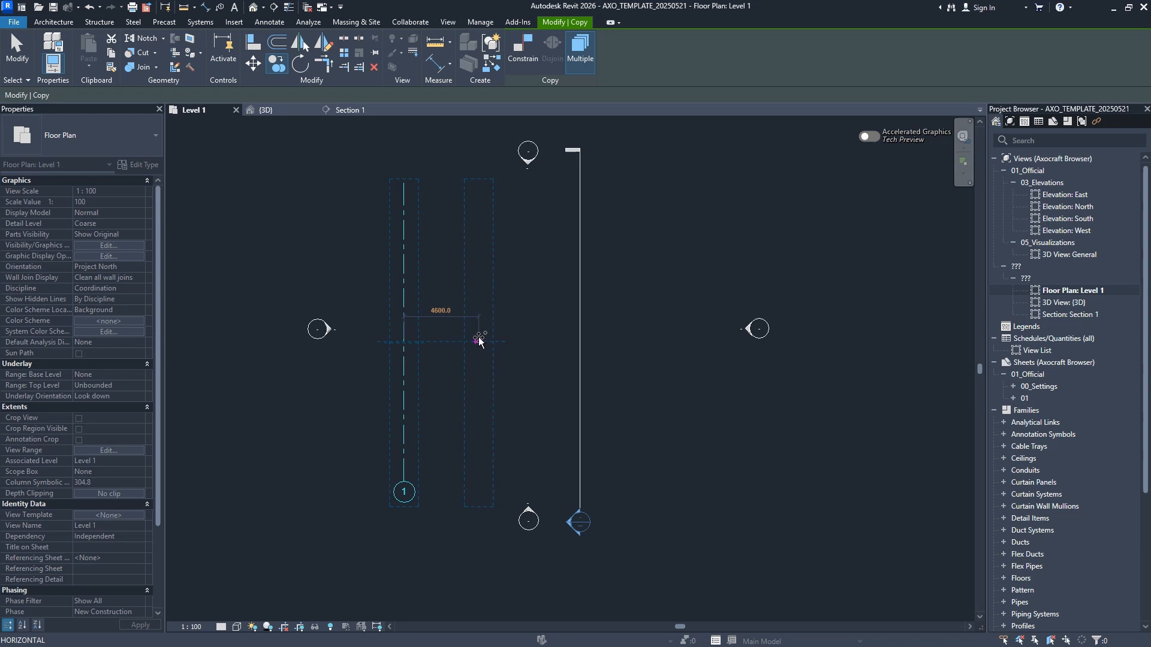
{"action": "left_click", "coordinate": [478, 341]}
{"action": "left_click", "coordinate": [553, 340]}
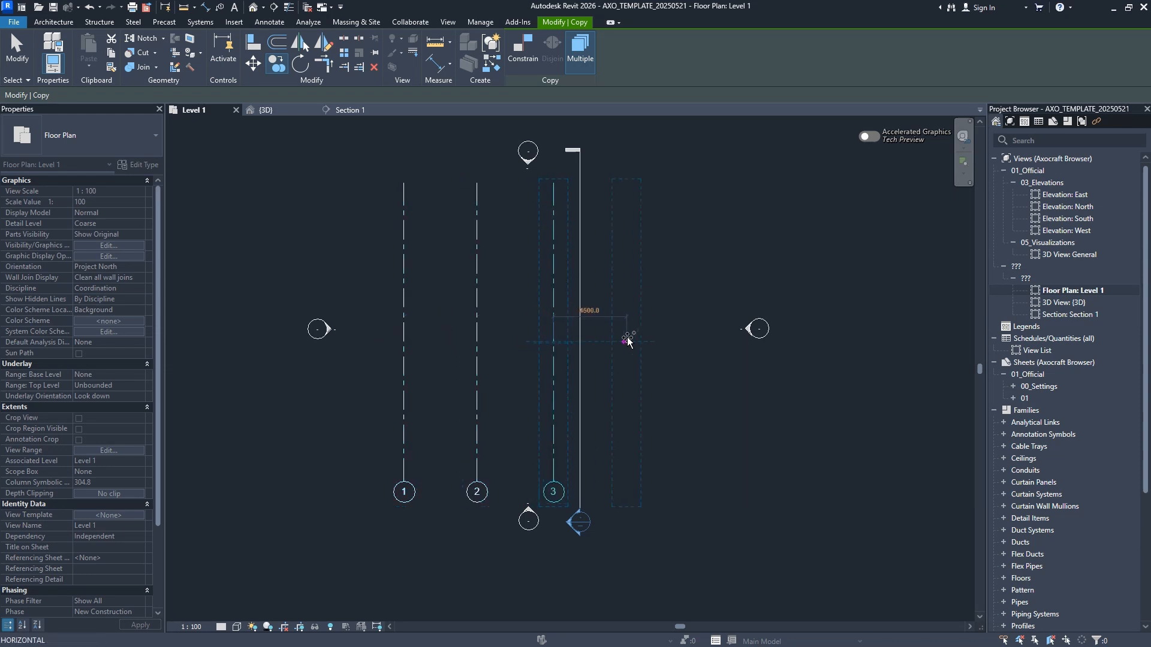
{"action": "left_click", "coordinate": [627, 342]}
{"action": "left_click", "coordinate": [702, 342]}
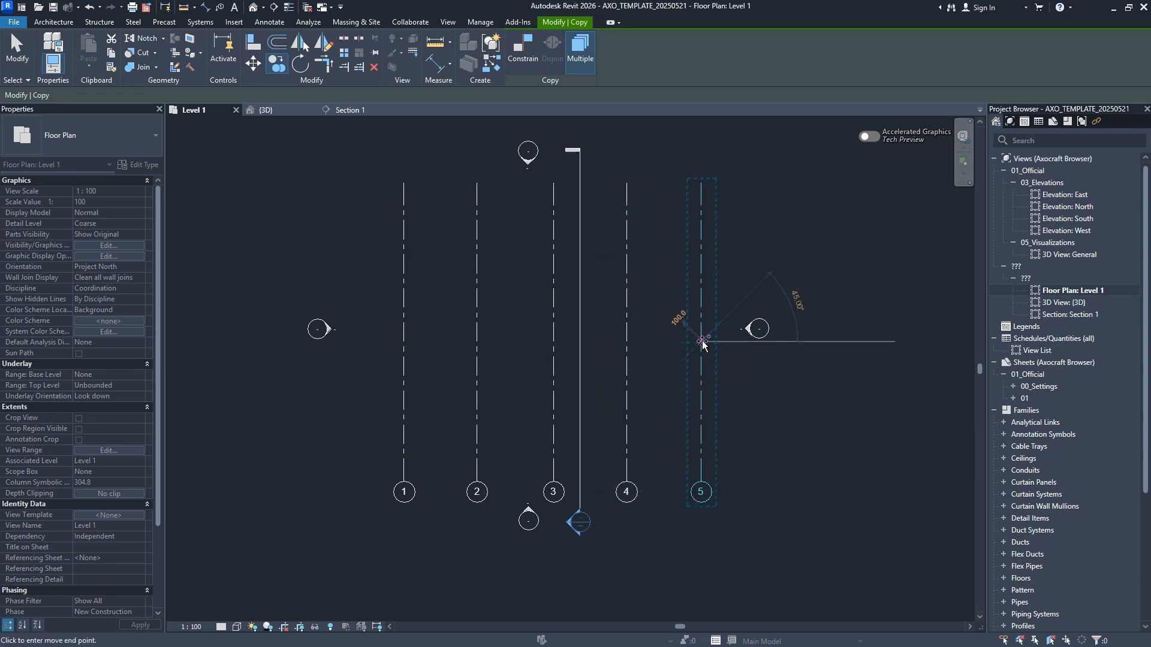
{"action": "key", "text": "Escape"}
{"action": "key", "text": "Escape"}
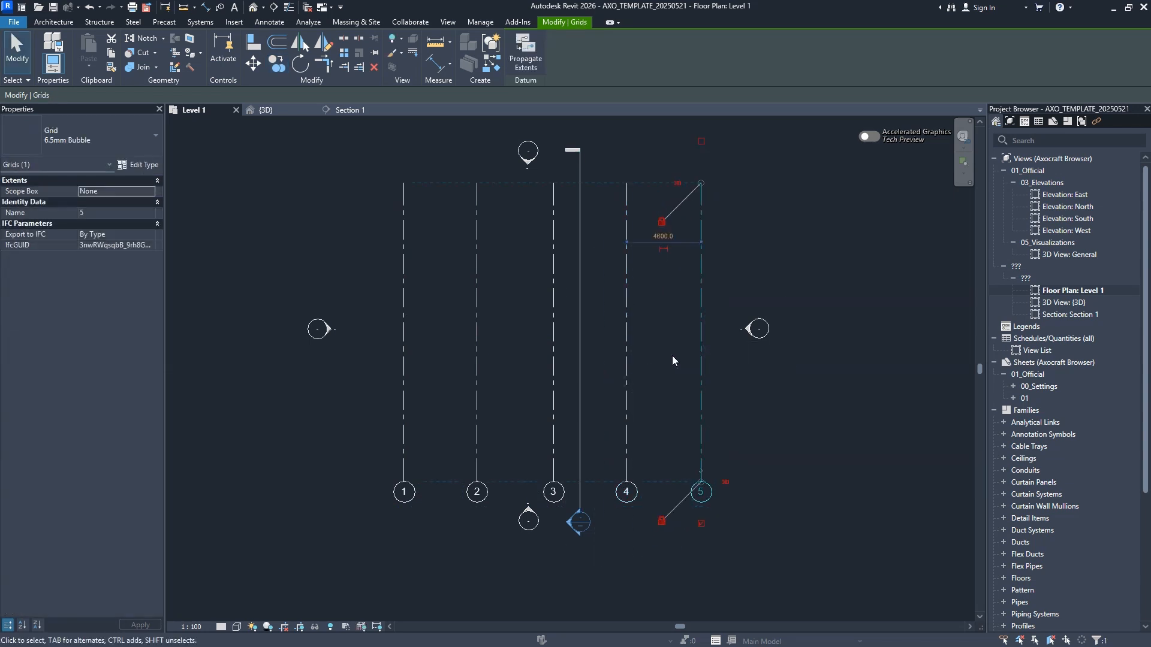
{"action": "left_click", "coordinate": [404, 465]}
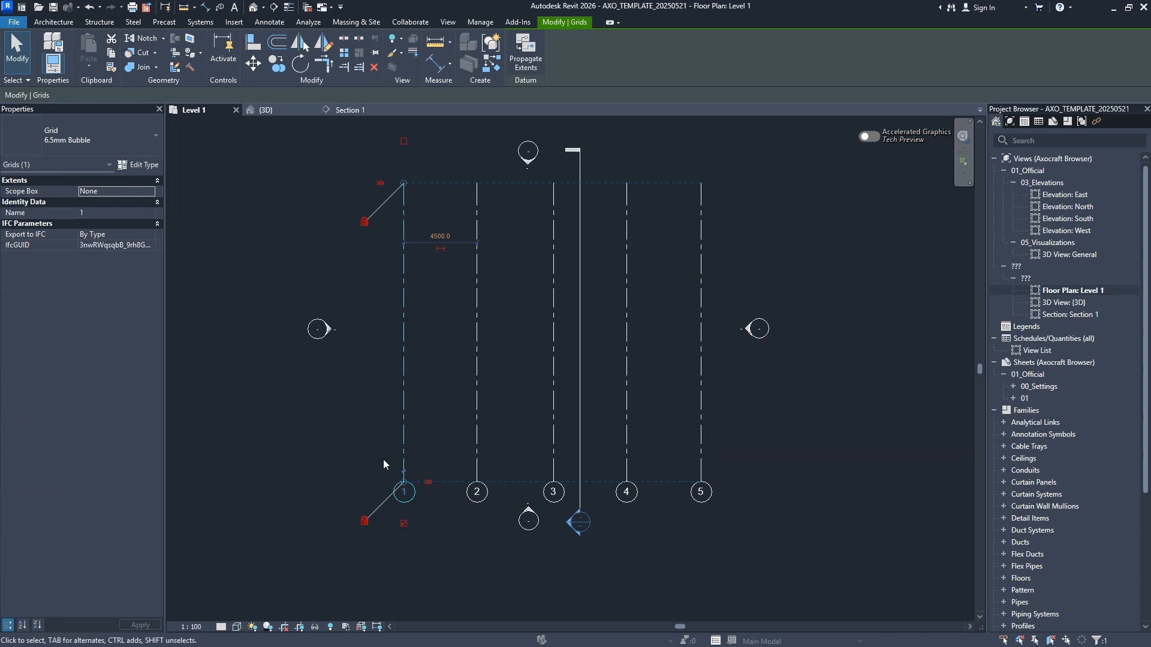
{"action": "left_click", "coordinate": [351, 411]}
{"action": "scroll", "coordinate": [353, 411], "scroll_direction": "up", "scroll_amount": 1}
{"action": "middle_click_drag", "start_coordinate": [357, 411], "coordinate": [354, 452]}
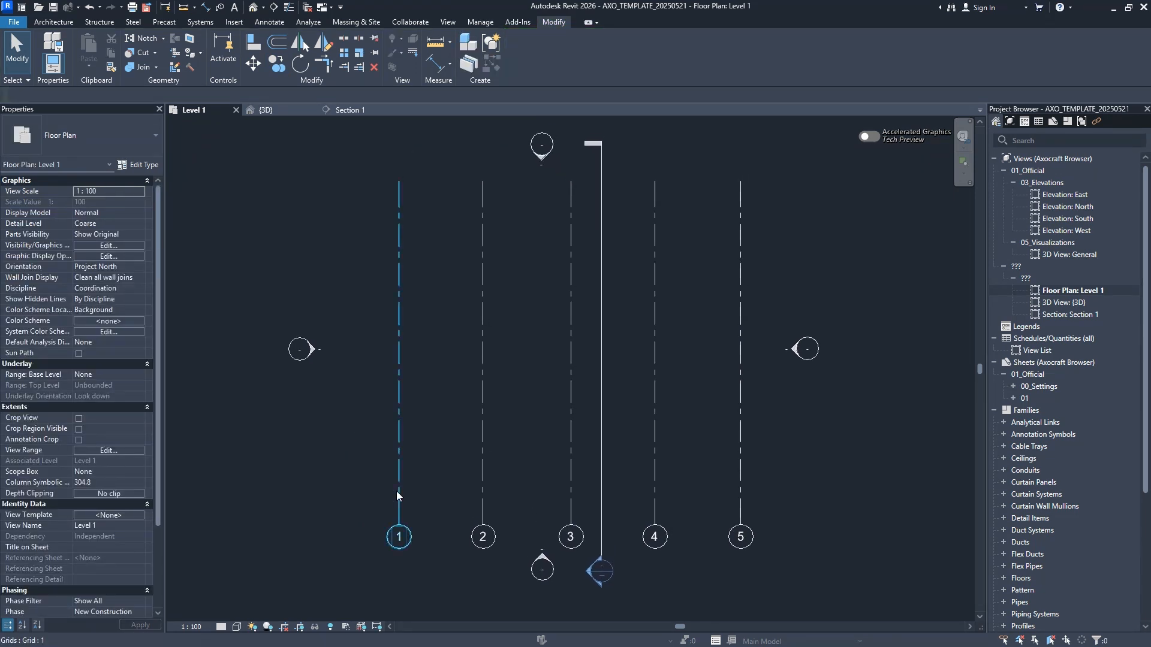
Create a similar grid line running horizontally across grids 1 to 5, just above their bubbles
{"action": "left_click", "coordinate": [398, 491]}
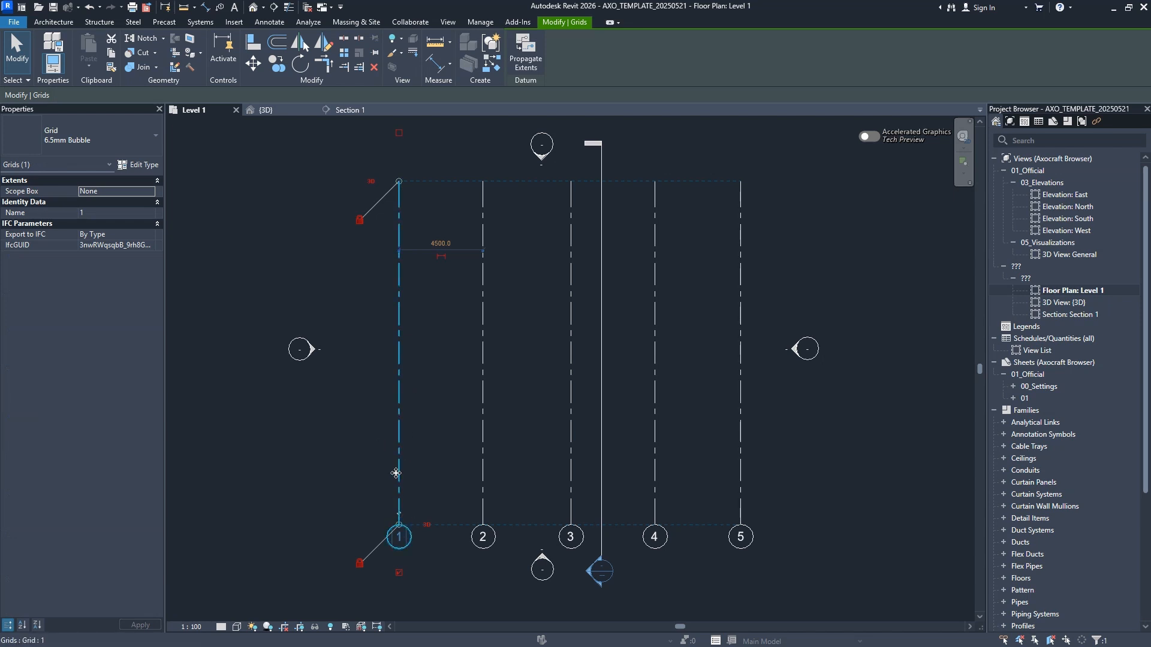
{"action": "key", "text": "c"}
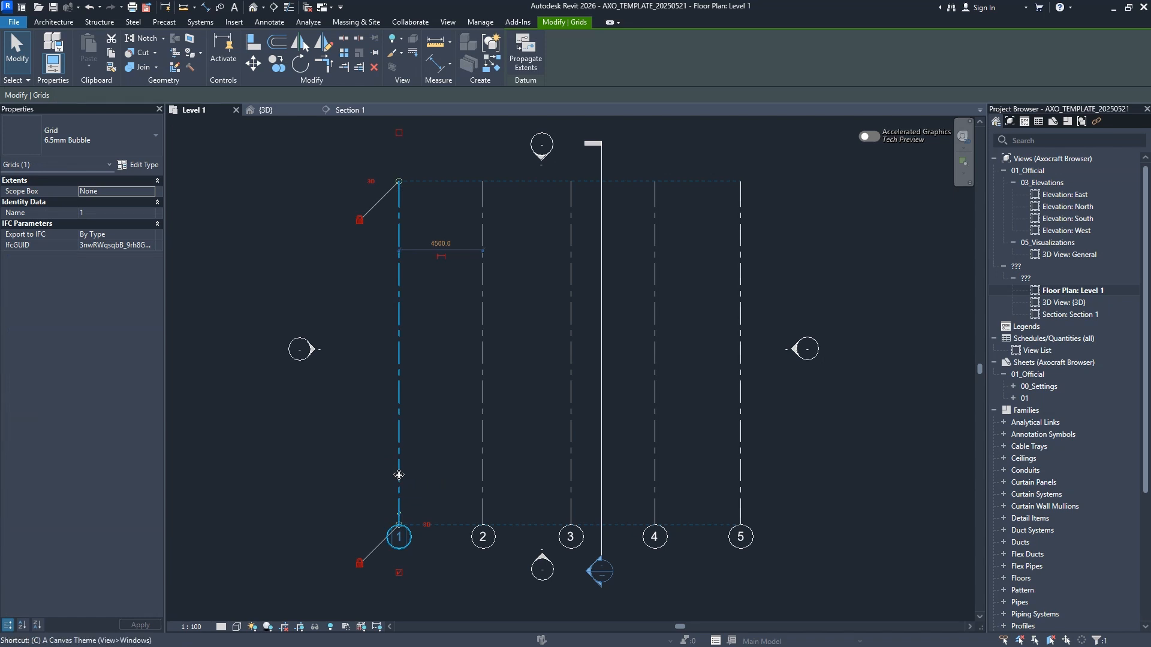
{"action": "key", "text": "s"}
{"action": "left_click", "coordinate": [357, 490]}
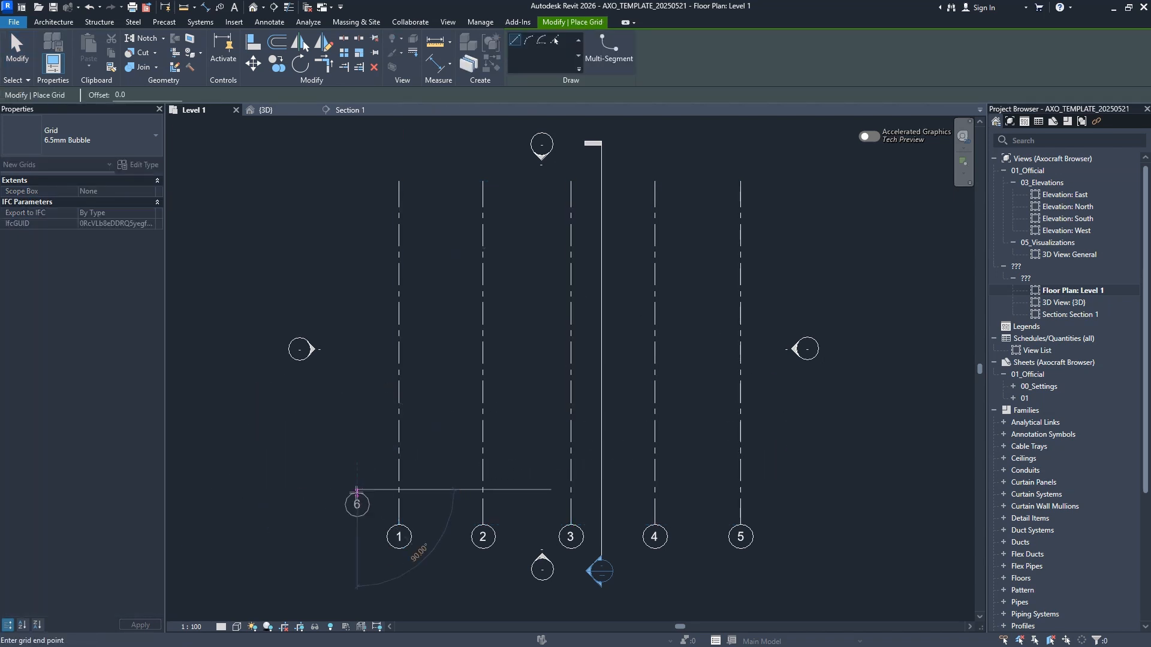
{"action": "left_click", "coordinate": [329, 490]}
{"action": "key", "text": "Escape"}
{"action": "left_click_drag", "start_coordinate": [350, 489], "coordinate": [792, 490]}
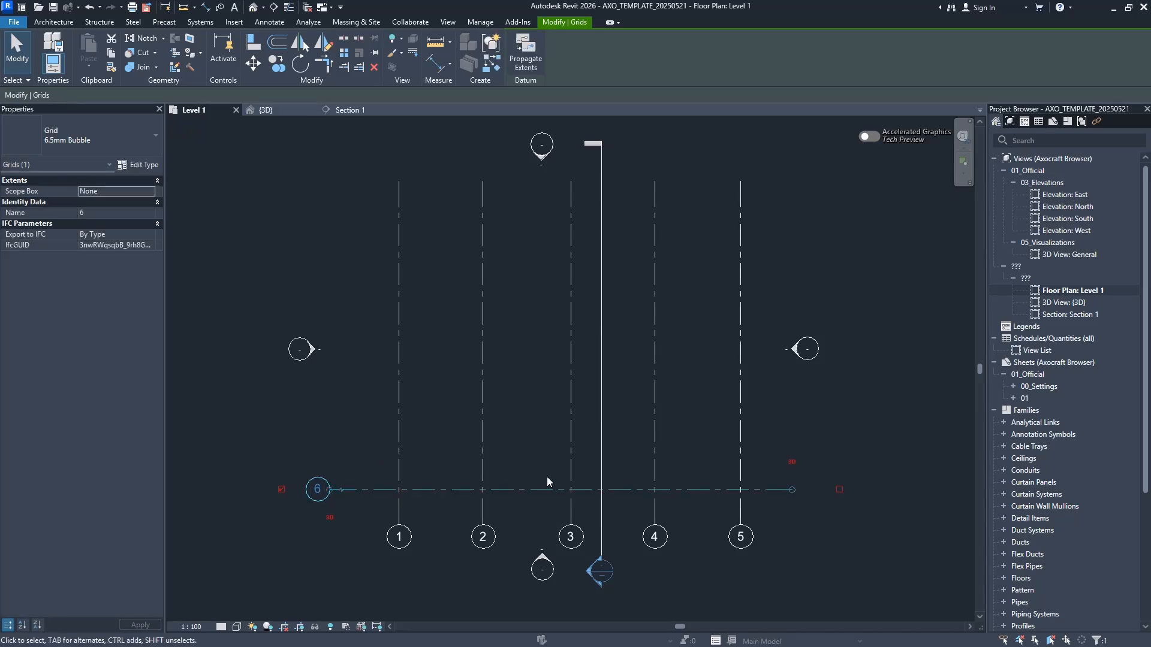
Rename the horizontal grid line as A
{"action": "left_click", "coordinate": [317, 488]}
{"action": "type", "text": "A"}
{"action": "key", "text": "Return"}
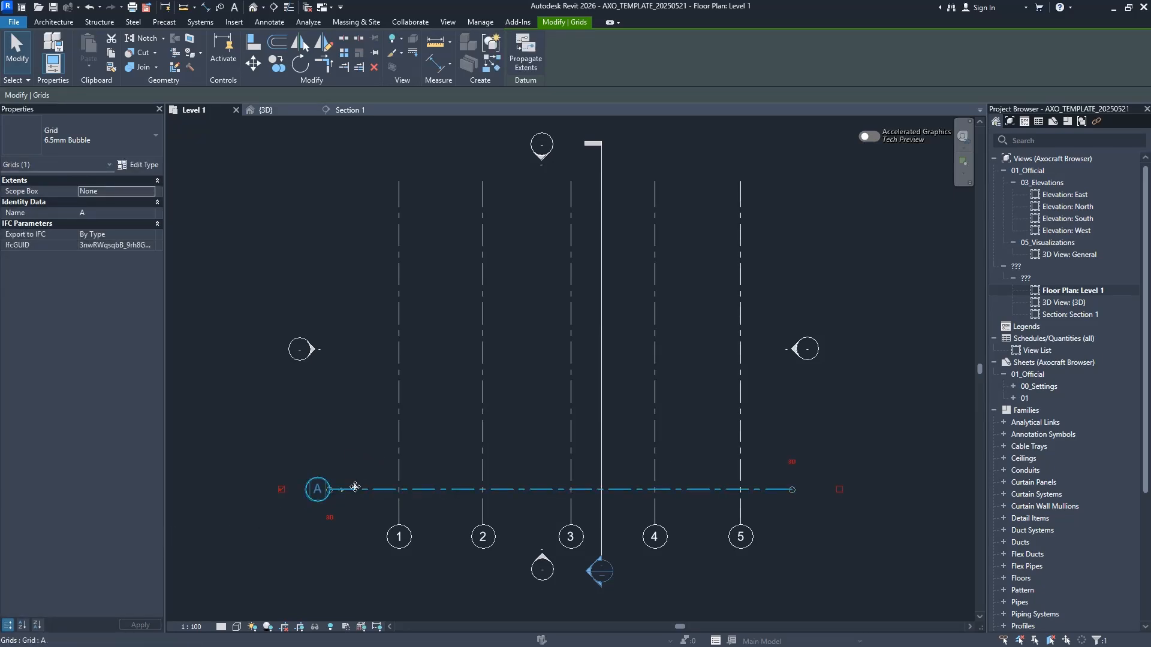
Copy grid A upward four times at about 4000 to 4200 mm spacing to make grids B to E
{"action": "scroll", "coordinate": [365, 489], "scroll_direction": "up", "scroll_amount": 2}
{"action": "scroll", "coordinate": [380, 490], "scroll_direction": "down", "scroll_amount": 1}
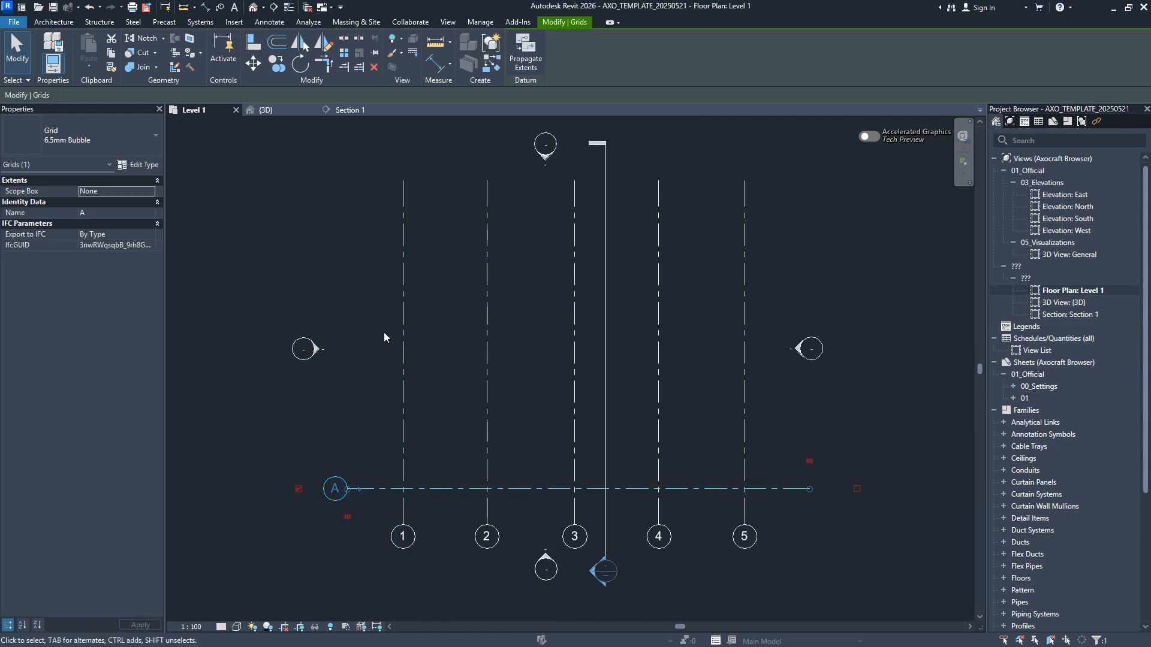
{"action": "key", "text": "c"}
{"action": "key", "text": "o"}
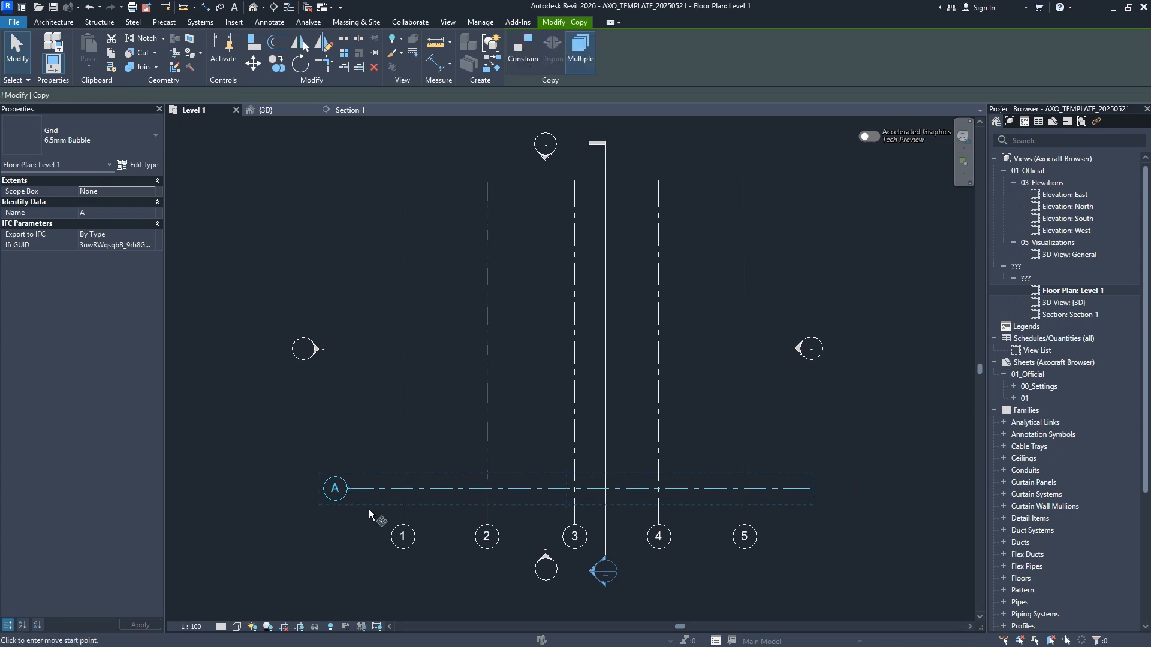
{"action": "left_click", "coordinate": [379, 489]}
{"action": "left_click", "coordinate": [379, 413]}
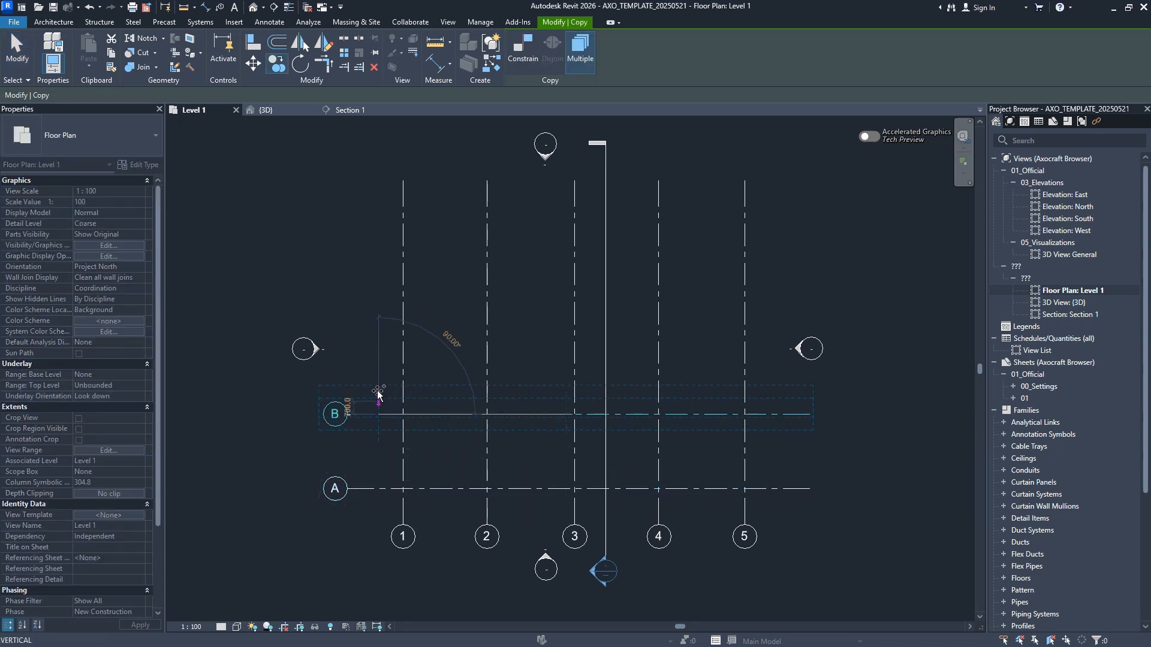
{"action": "left_click", "coordinate": [378, 340]}
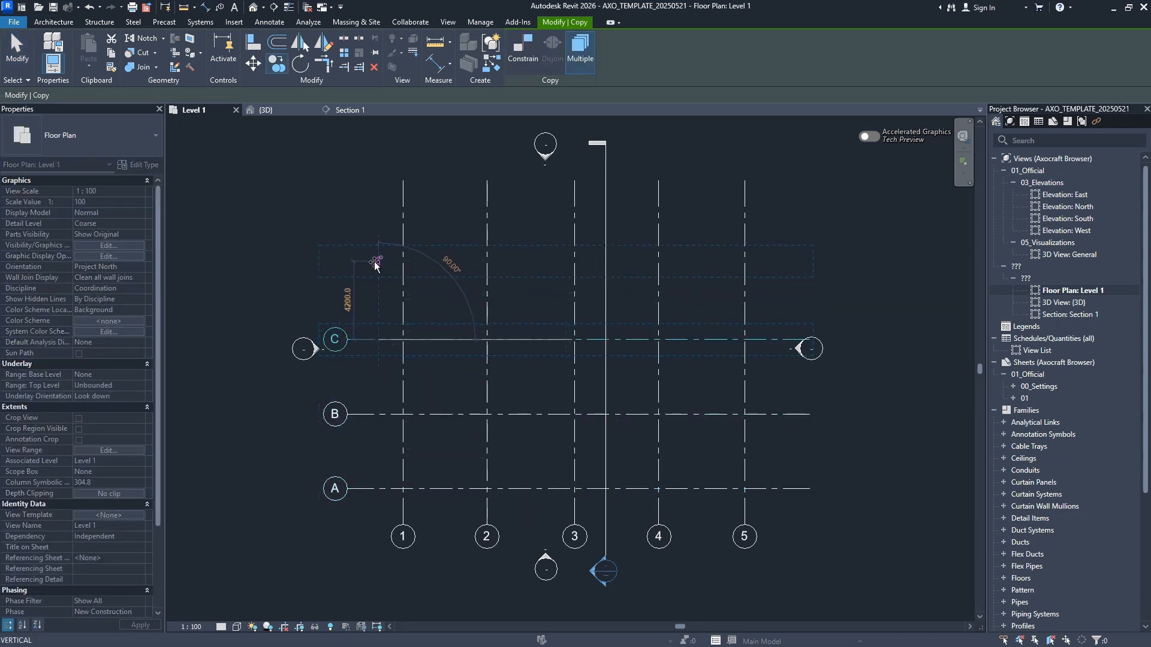
{"action": "left_click", "coordinate": [376, 190]}
{"action": "key", "text": "Escape"}
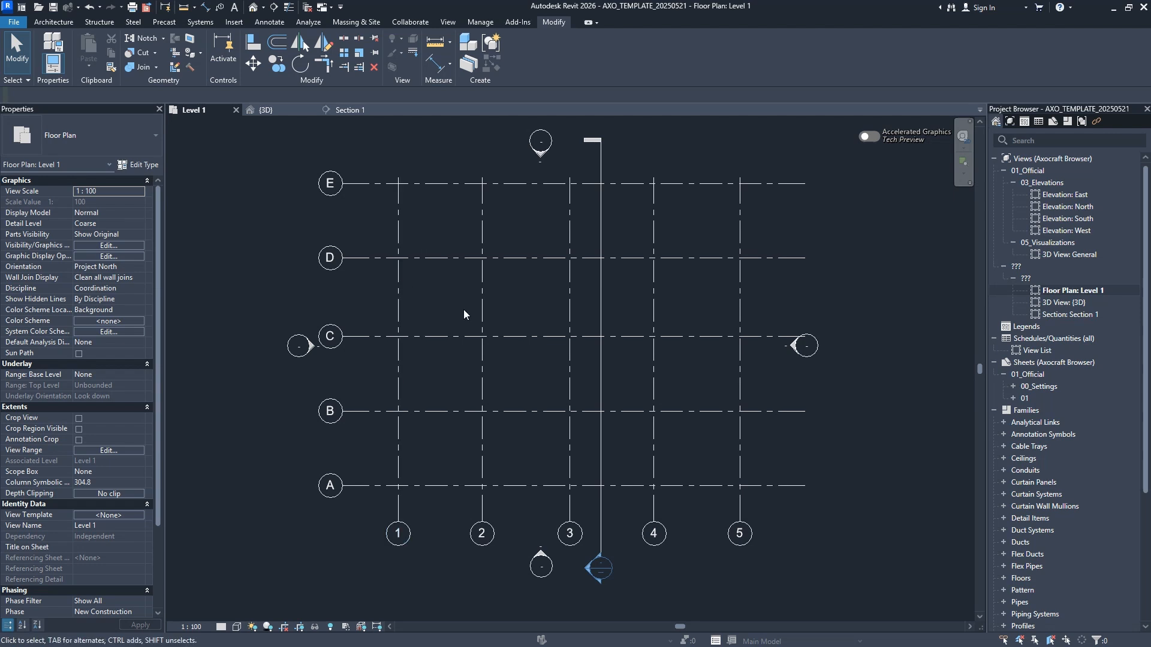
Place a continuous aligned dimension string across grids A, B, C, D and E, between grids 1 and 2
{"action": "left_click", "coordinate": [438, 64]}
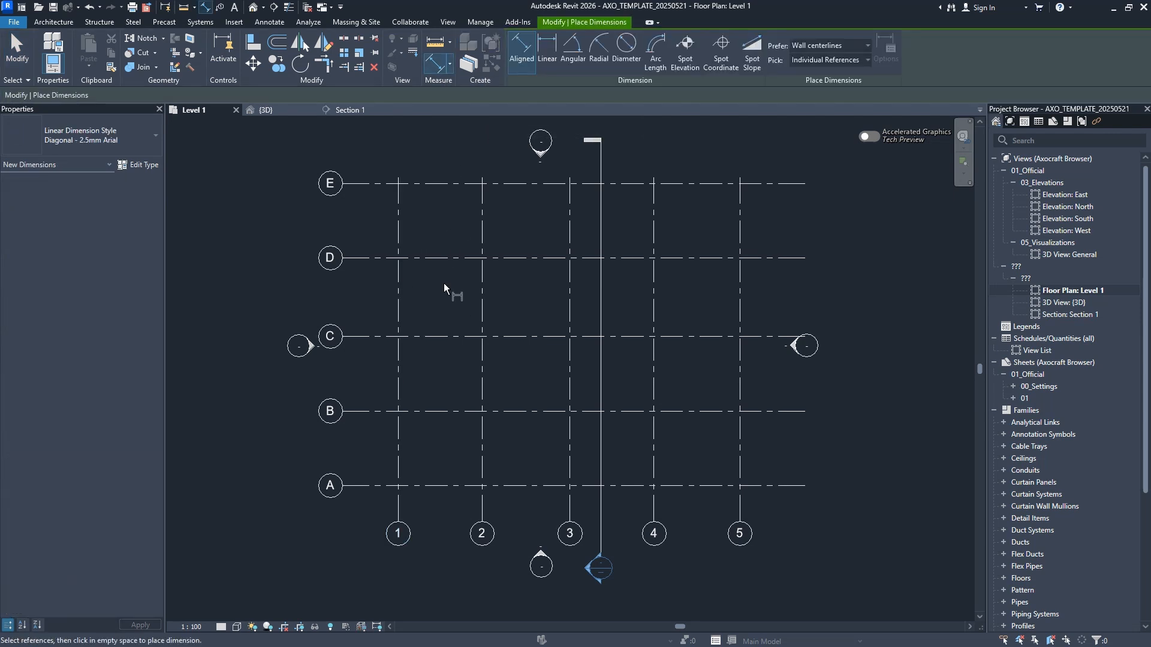
{"action": "left_click", "coordinate": [444, 486]}
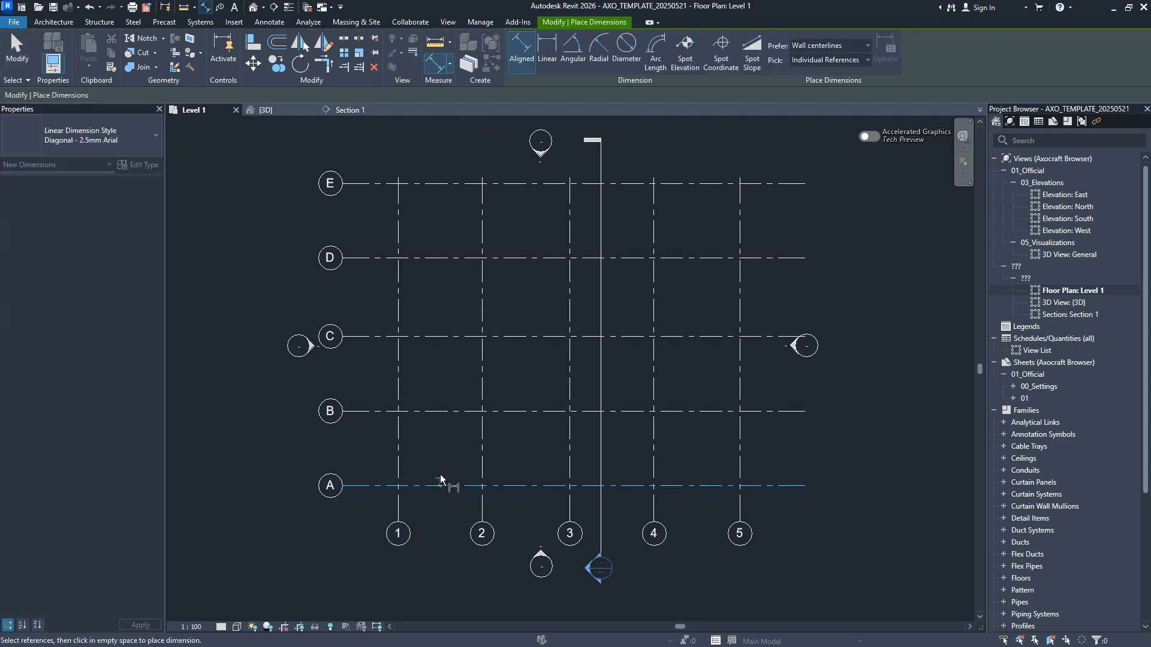
{"action": "key", "text": "Escape"}
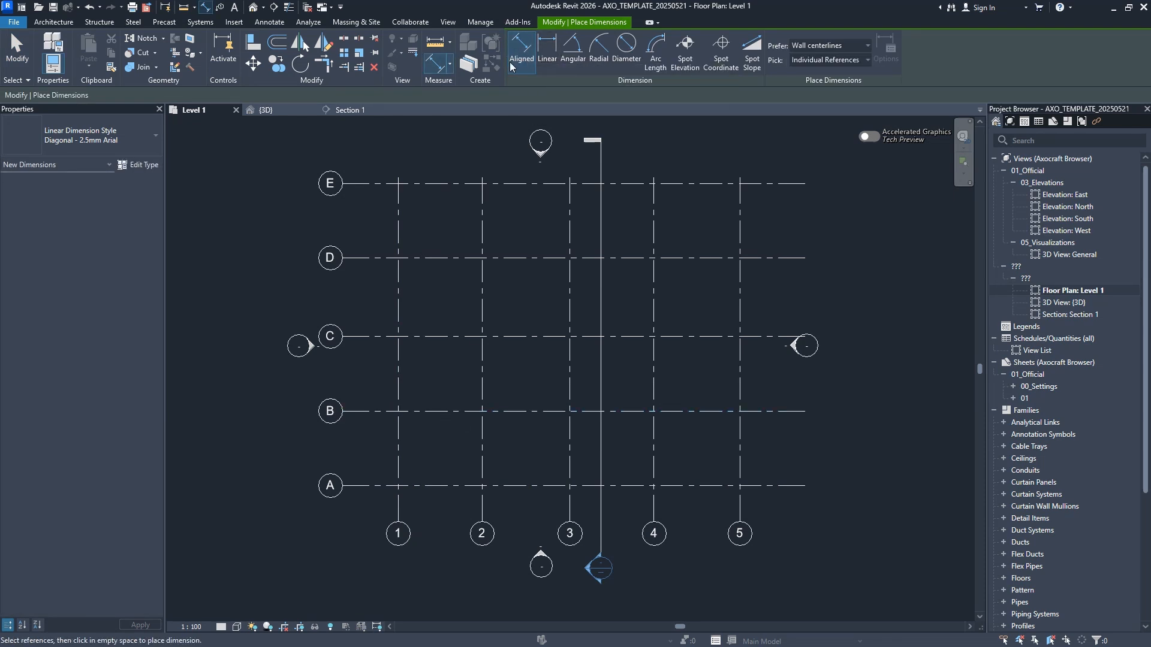
{"action": "left_click", "coordinate": [437, 486]}
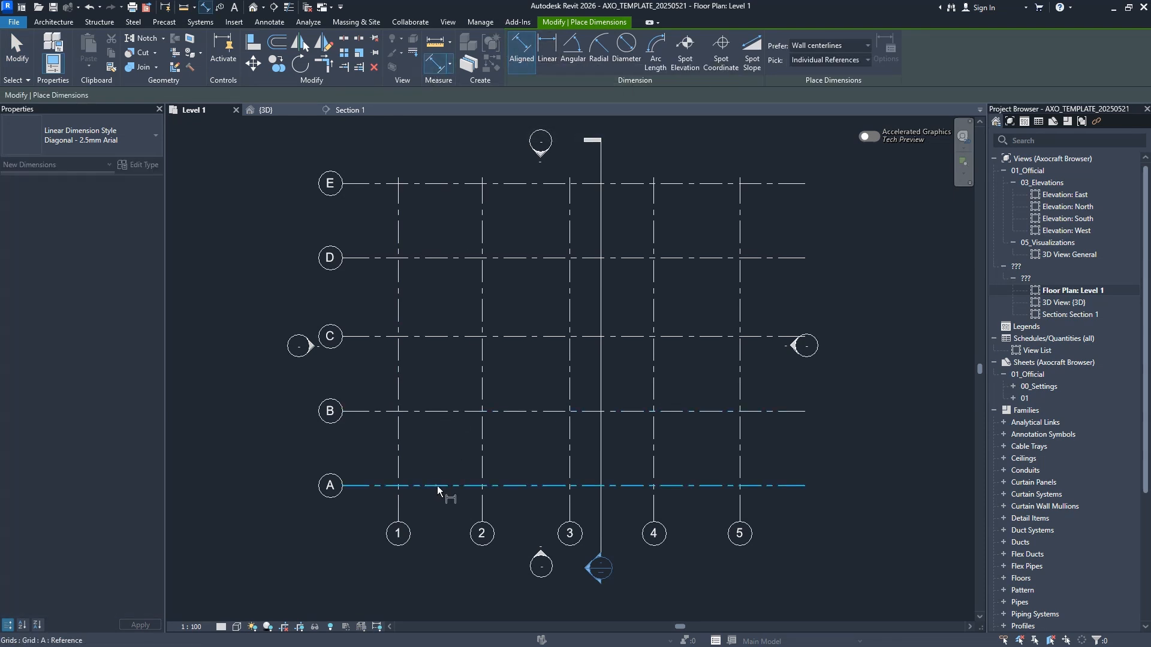
{"action": "left_click", "coordinate": [458, 412]}
{"action": "left_click", "coordinate": [459, 337]}
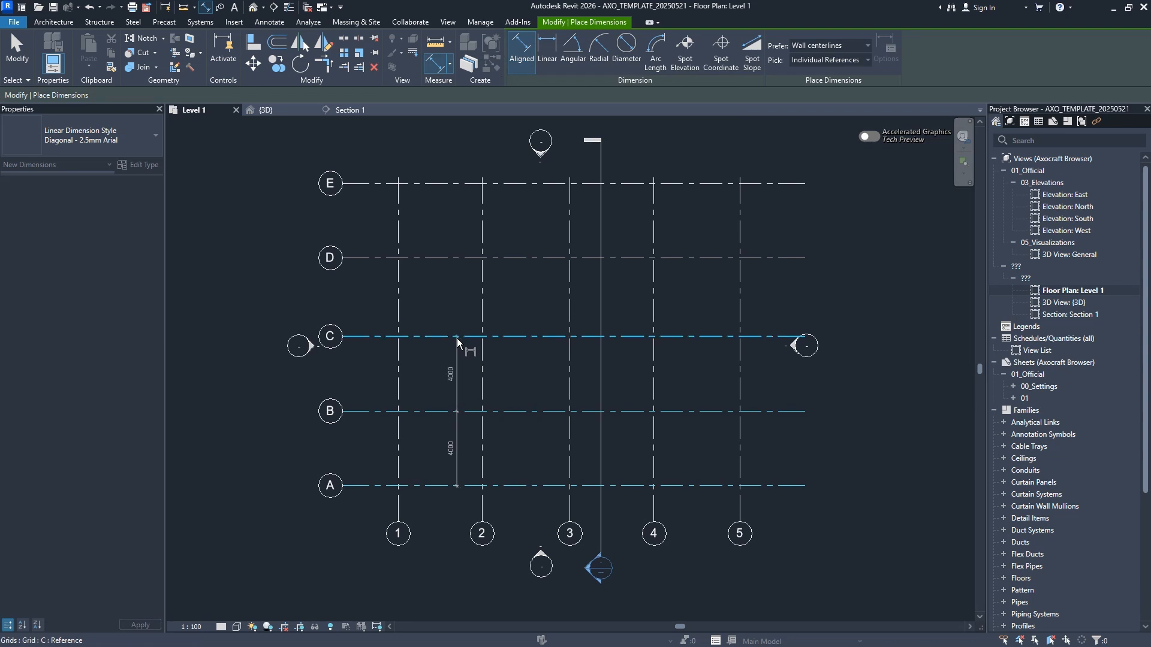
{"action": "left_click", "coordinate": [459, 257]}
{"action": "left_click", "coordinate": [454, 184]}
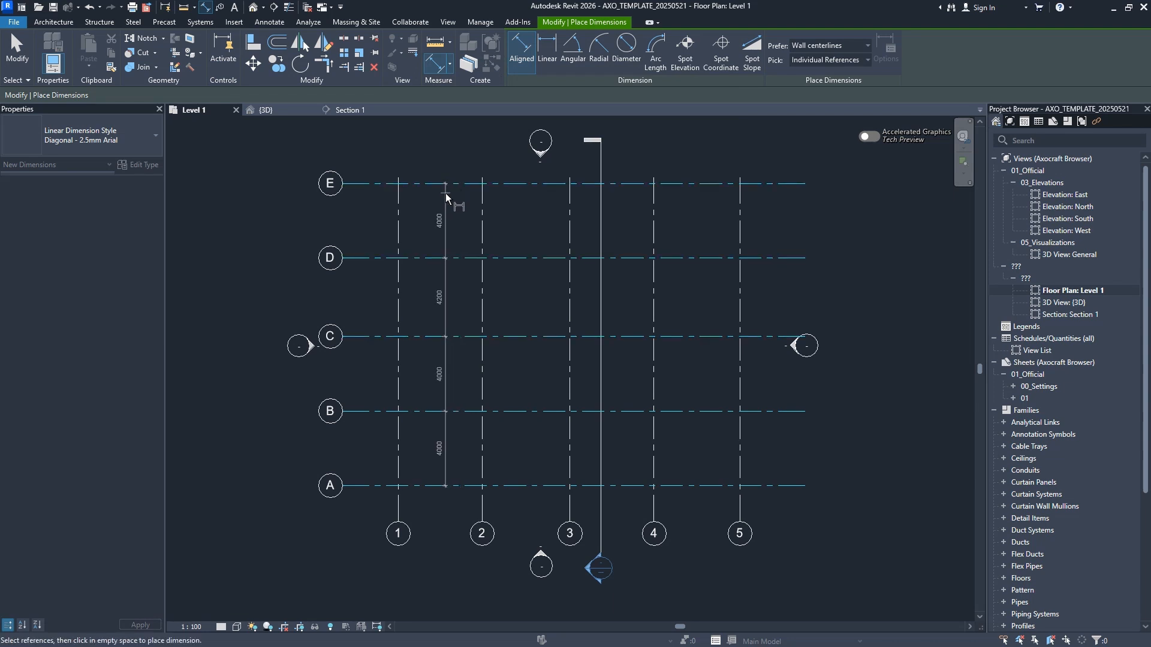
{"action": "left_click", "coordinate": [444, 193]}
Apply the EQ constraint to the dimension string to space grids A to E equally
{"action": "scroll", "coordinate": [434, 372], "scroll_direction": "up", "scroll_amount": 1}
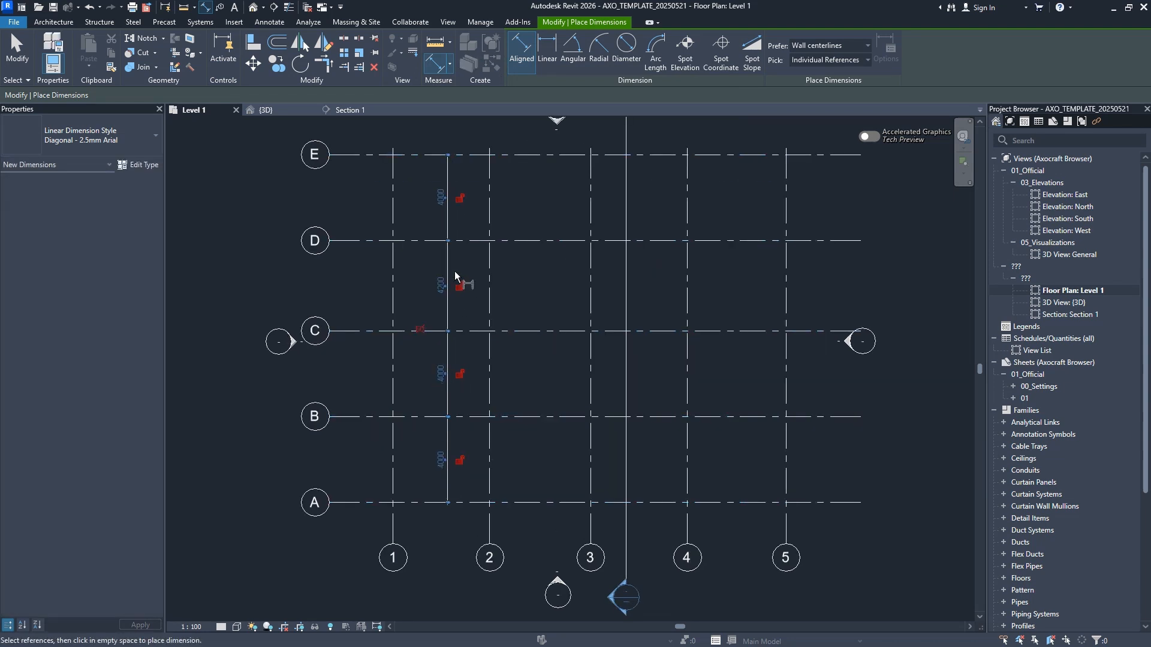
{"action": "scroll", "coordinate": [453, 323], "scroll_direction": "up", "scroll_amount": 1}
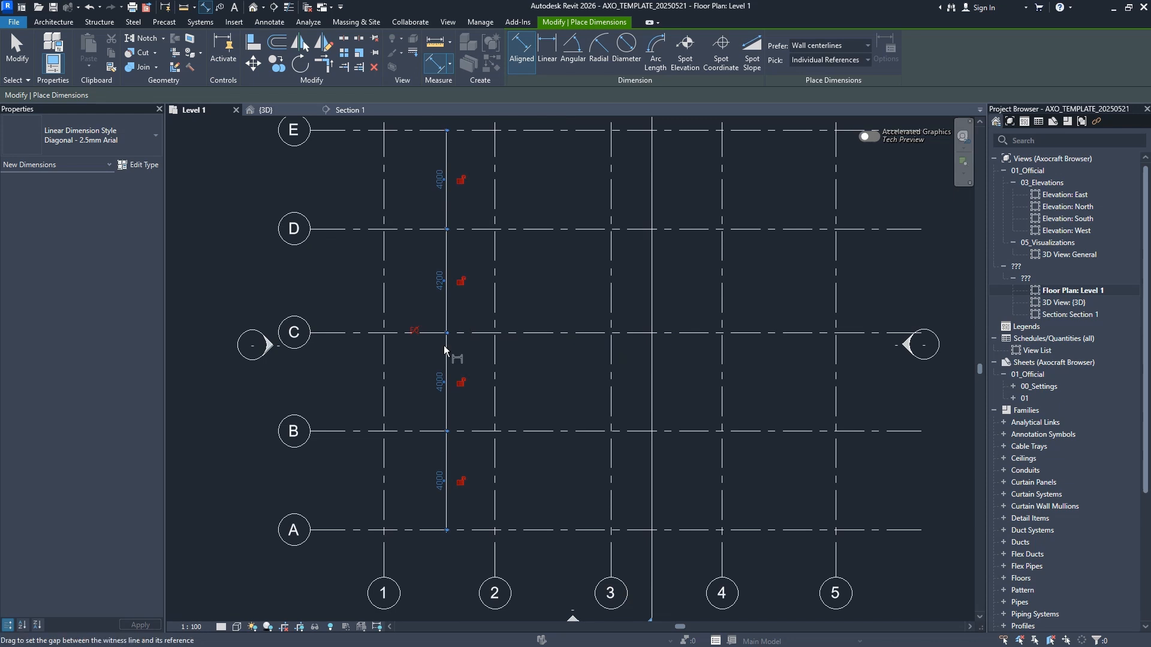
{"action": "left_click", "coordinate": [414, 331]}
{"action": "scroll", "coordinate": [401, 382], "scroll_direction": "down", "scroll_amount": 1}
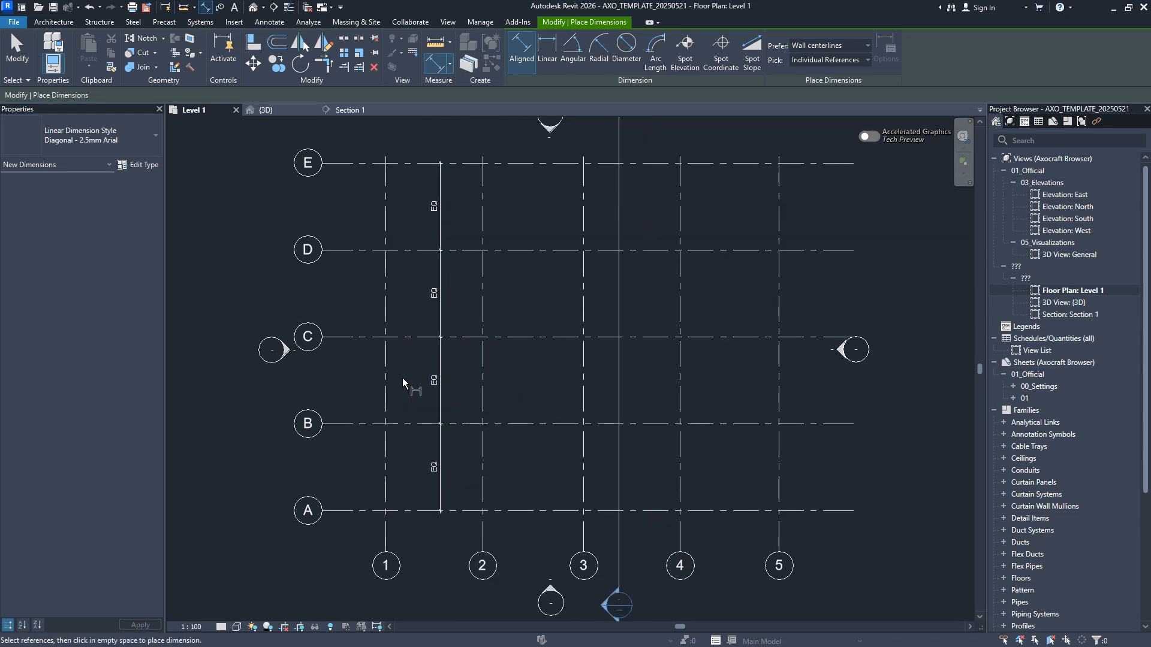
{"action": "scroll", "coordinate": [466, 434], "scroll_direction": "down", "scroll_amount": 2}
{"action": "key", "text": "Escape"}
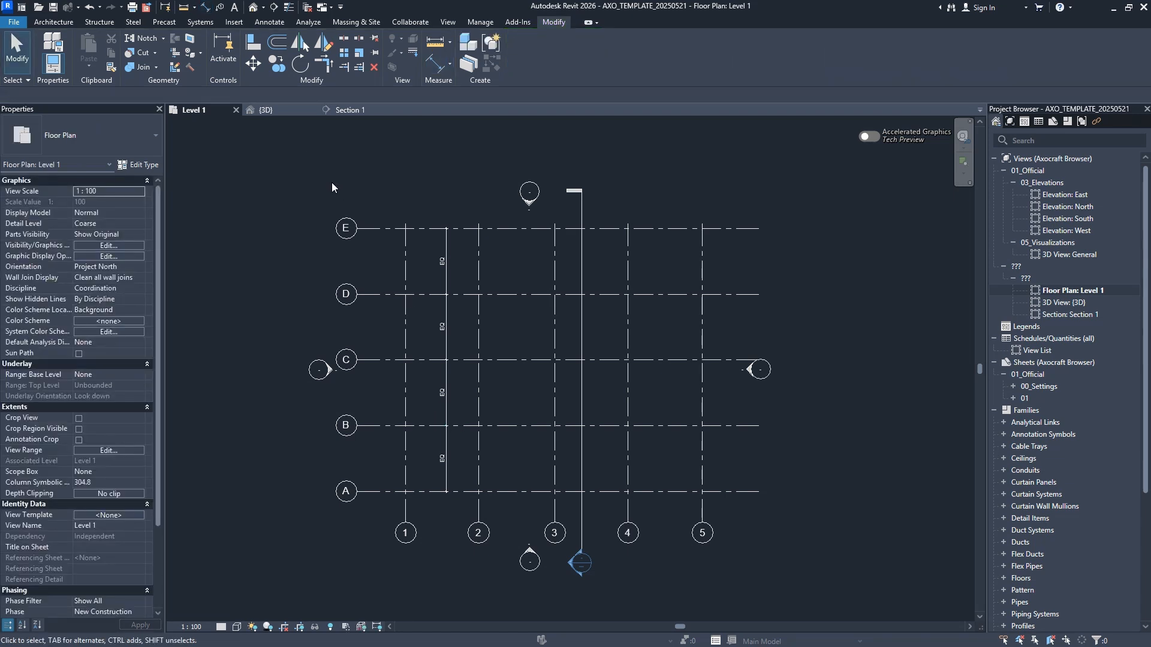
Tile the open Level 1, {3D} and Section 1 views so that all three are shown together
{"action": "key", "text": "w"}
{"action": "key", "text": "t"}
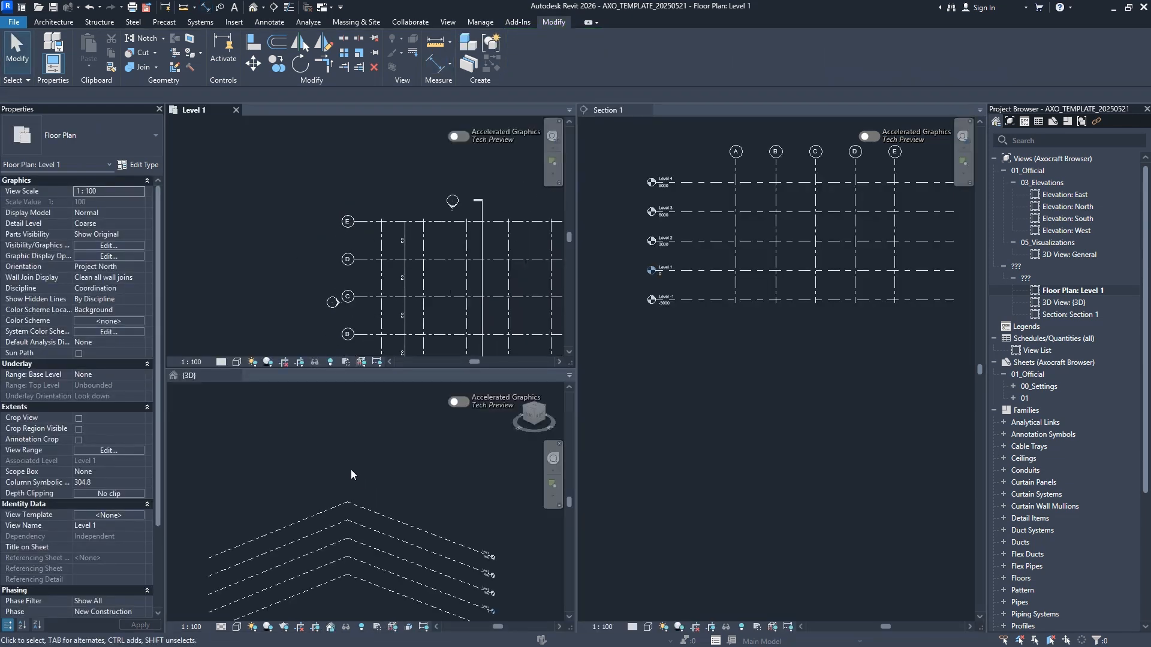
{"action": "scroll", "coordinate": [351, 469], "scroll_direction": "down", "scroll_amount": 2}
{"action": "middle_click_drag", "start_coordinate": [326, 476], "coordinate": [333, 426]}
{"action": "middle_click_drag", "start_coordinate": [317, 241], "coordinate": [213, 172]}
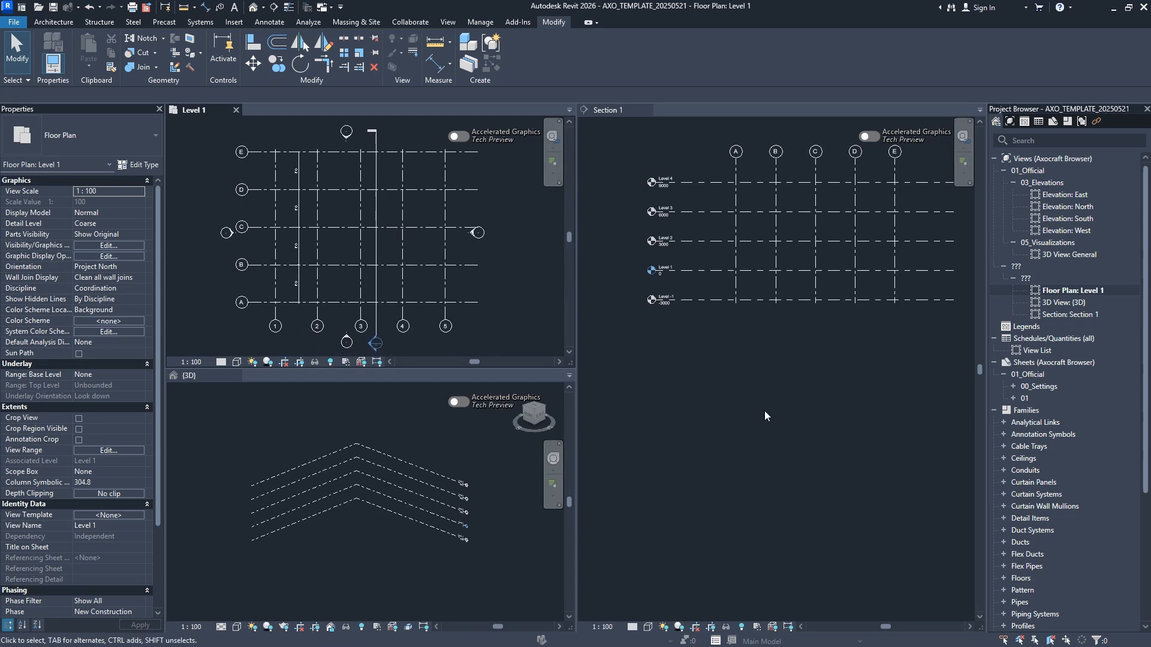
{"action": "middle_click_drag", "start_coordinate": [790, 387], "coordinate": [755, 442]}
{"action": "scroll", "coordinate": [807, 231], "scroll_direction": "up", "scroll_amount": 1}
Extend the lower ends of grids A to E farther below the lowest level in the Section 1 view
{"action": "left_click", "coordinate": [737, 207]}
{"action": "key", "text": "Escape"}
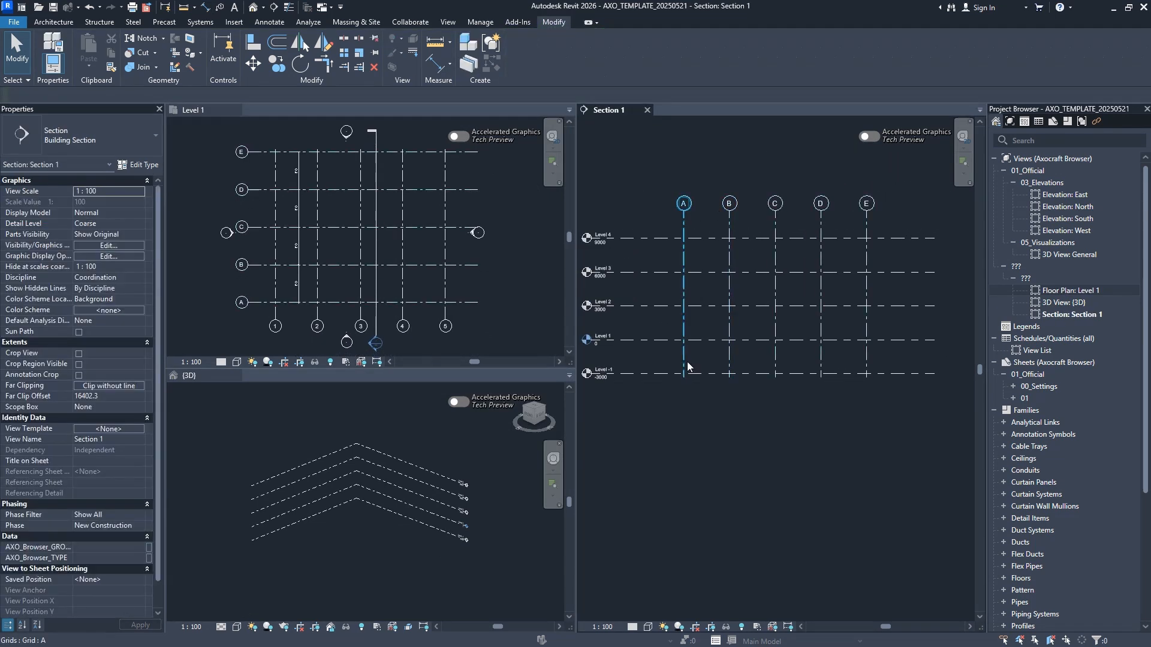
{"action": "left_click", "coordinate": [686, 363]}
{"action": "left_click_drag", "start_coordinate": [683, 377], "coordinate": [684, 399]}
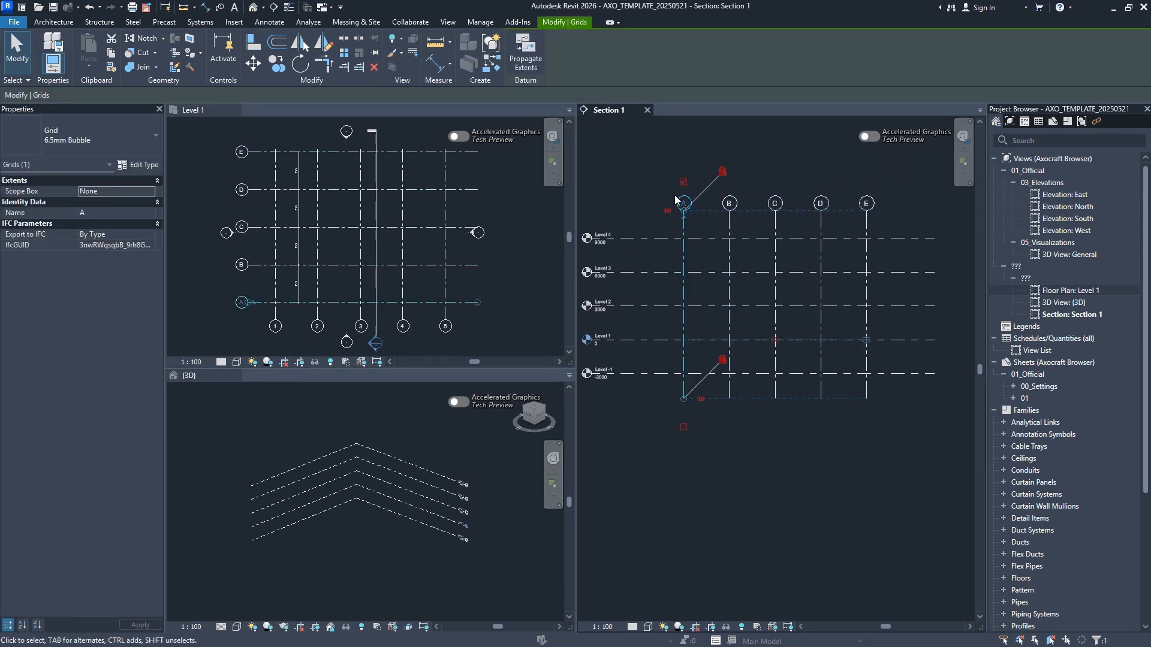
Extend the upper ends of grids 1 to 5 farther beyond grid E in the Level 1 plan
{"action": "left_click", "coordinate": [479, 286]}
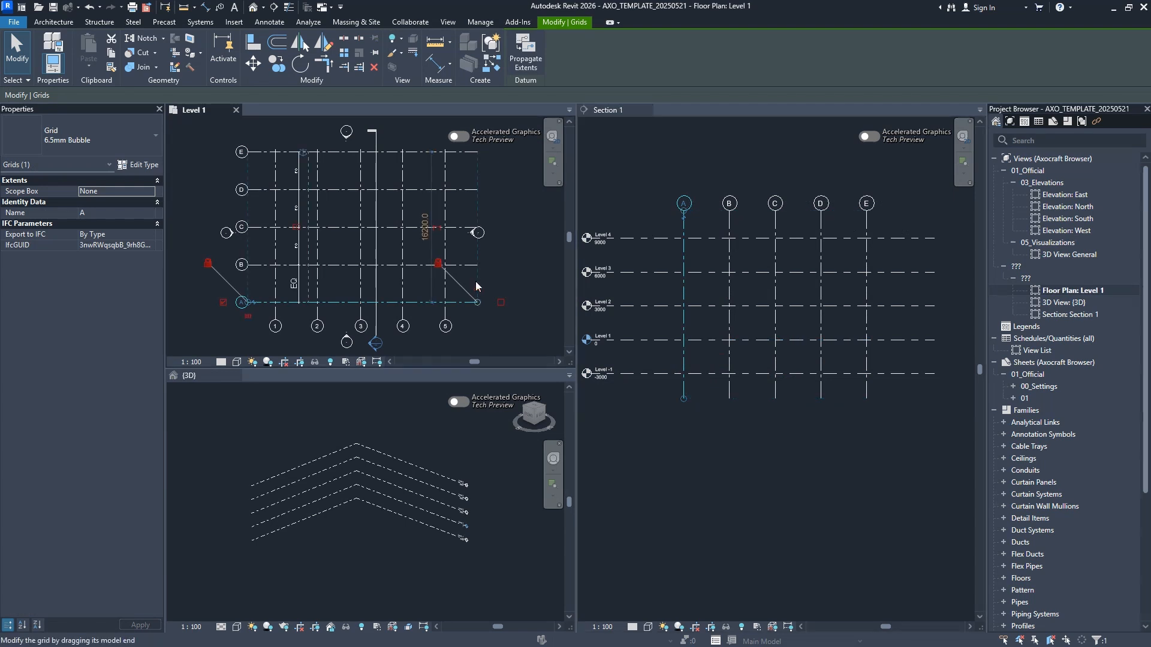
{"action": "left_click", "coordinate": [445, 167]}
{"action": "middle_click_drag", "start_coordinate": [451, 193], "coordinate": [448, 226]}
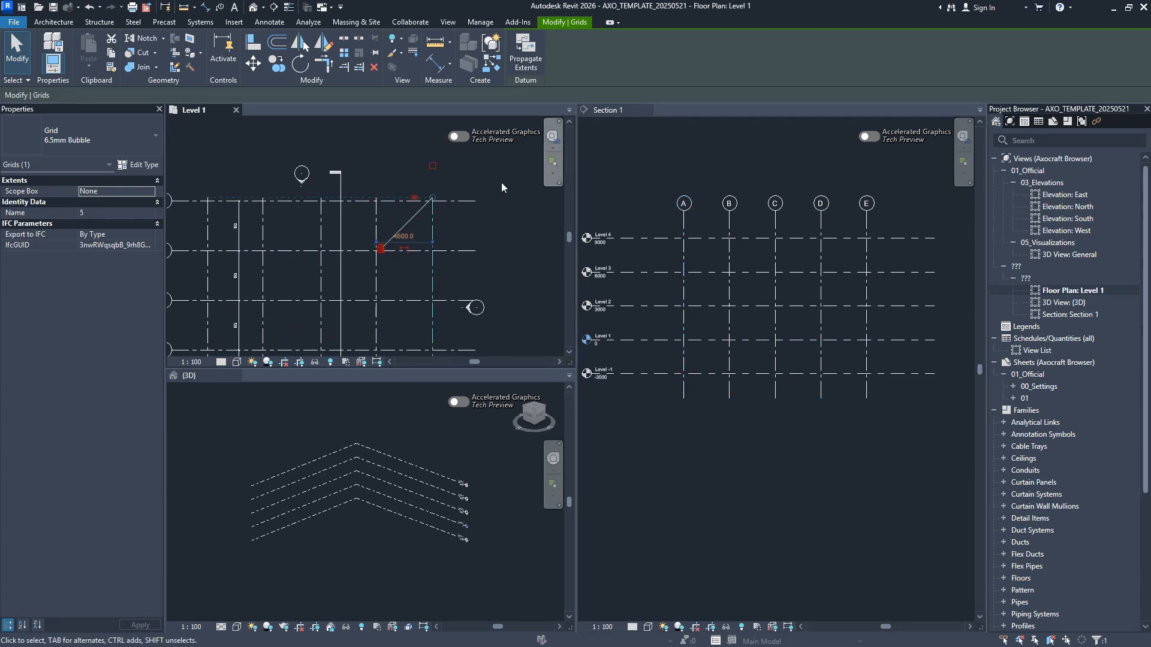
{"action": "left_click_drag", "start_coordinate": [433, 198], "coordinate": [432, 175]}
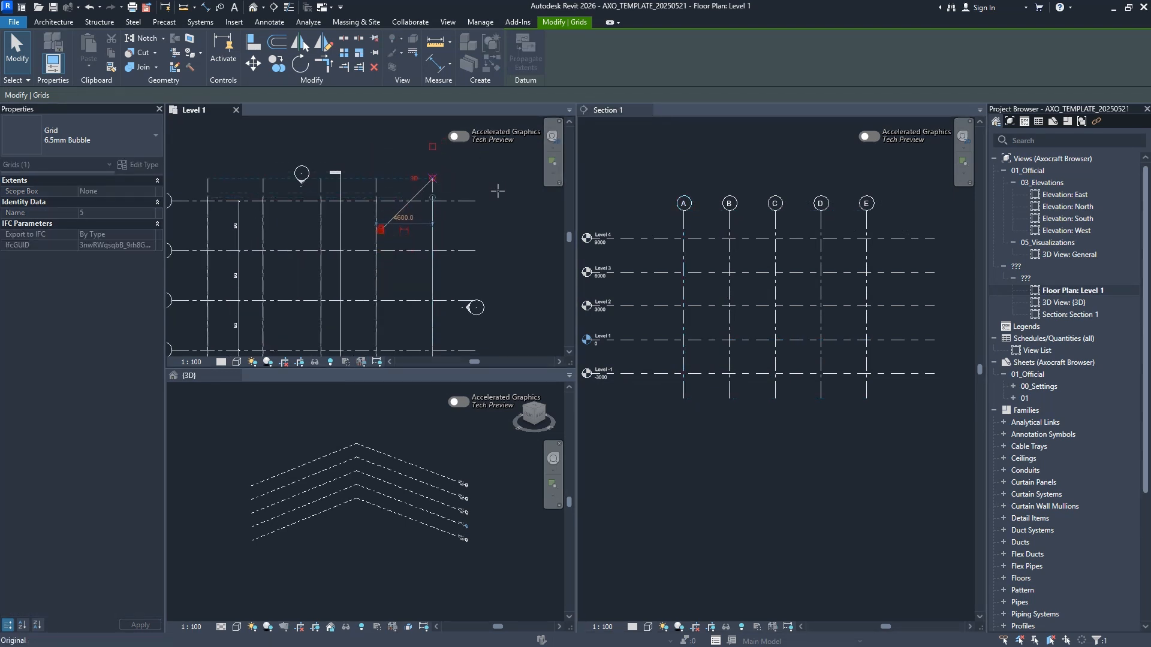
{"action": "scroll", "coordinate": [498, 208], "scroll_direction": "down", "scroll_amount": 2}
{"action": "left_click", "coordinate": [498, 211]}
{"action": "middle_click_drag", "start_coordinate": [368, 345], "coordinate": [384, 296]}
{"action": "left_click", "coordinate": [771, 472]}
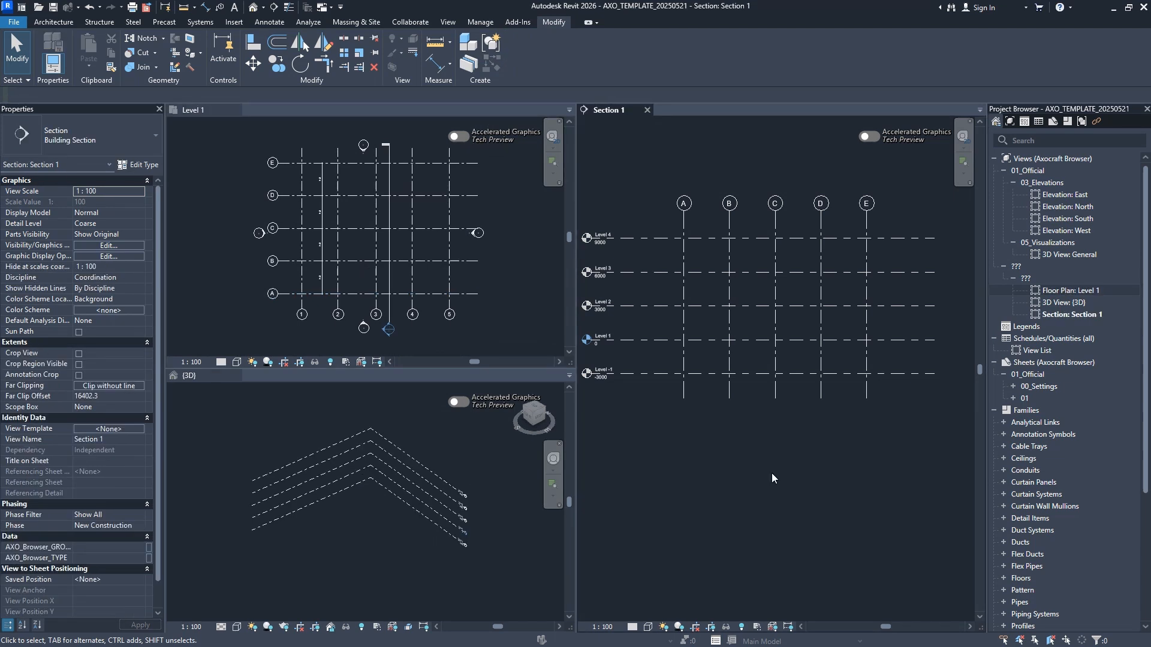